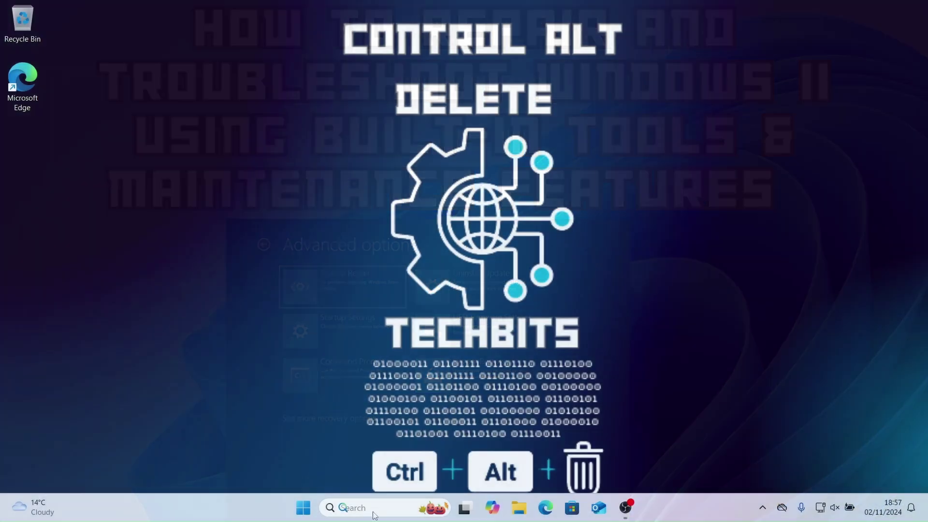
# Open Control Panel via a 'control panel' search and expand Maintenance under Security and Maintenance.
pyautogui.press('super')
pyautogui.write('c')
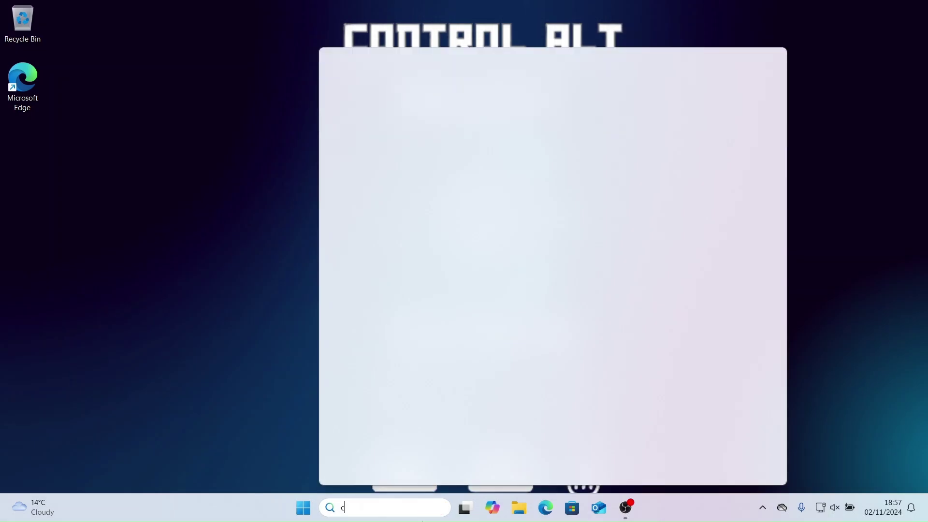
pyautogui.write('ontrol panel')
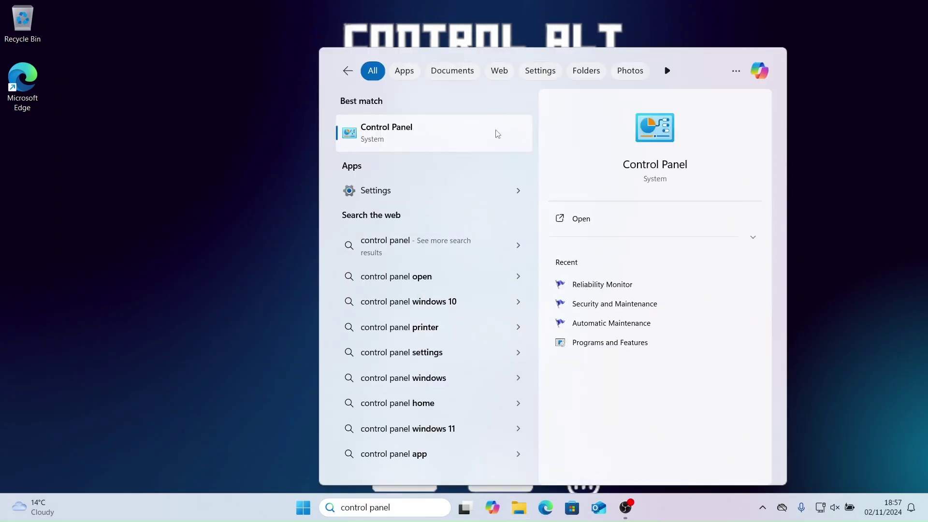
pyautogui.click(470, 138)
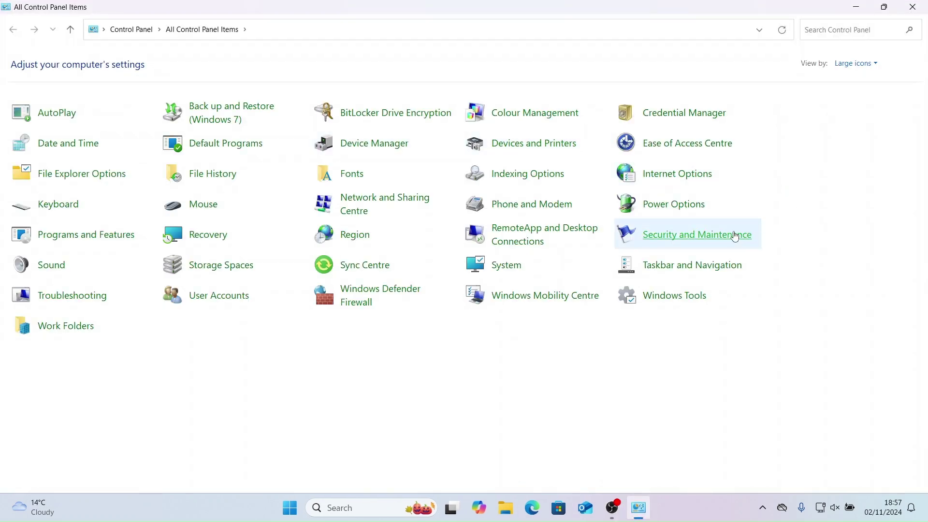
pyautogui.click(735, 236)
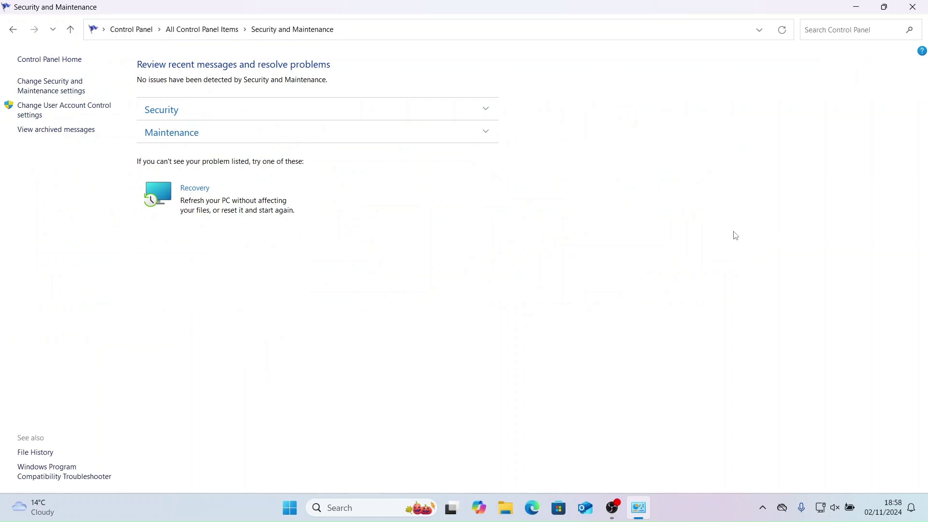
pyautogui.click(492, 137)
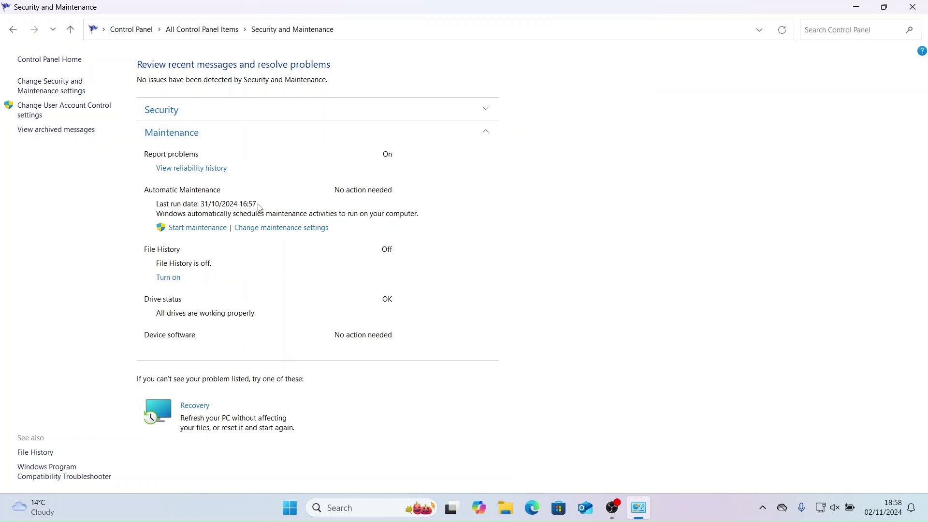
# Keep Automatic Maintenance at 02:00 daily, allow it to wake the computer, and save.
pyautogui.click(277, 230)
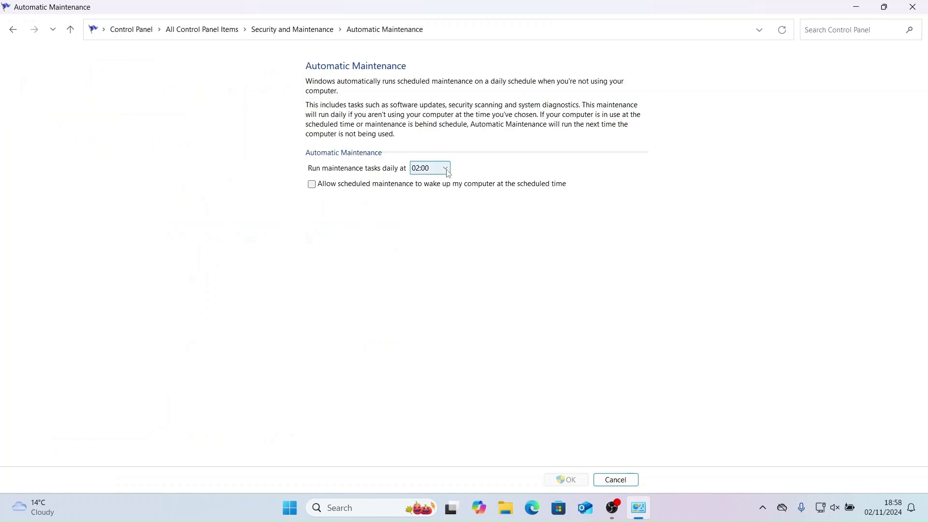
pyautogui.click(442, 171)
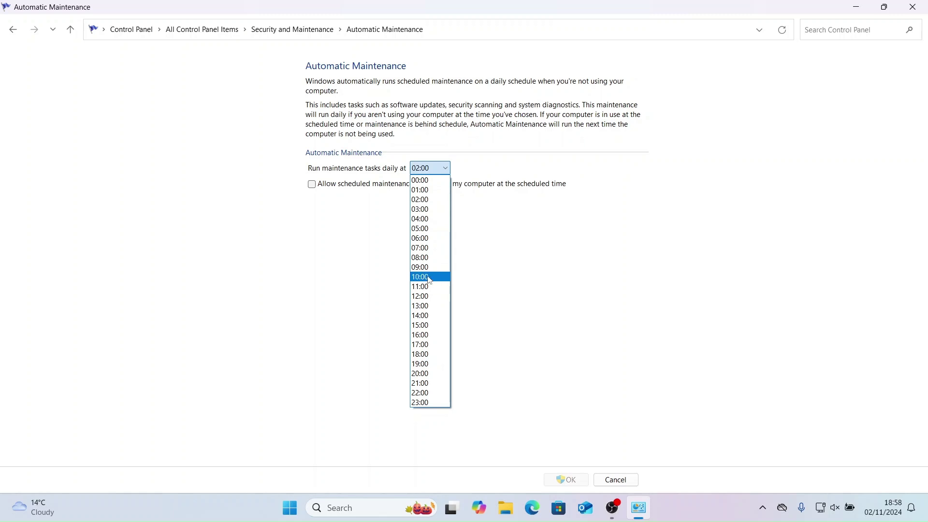
pyautogui.click(494, 215)
pyautogui.click(315, 187)
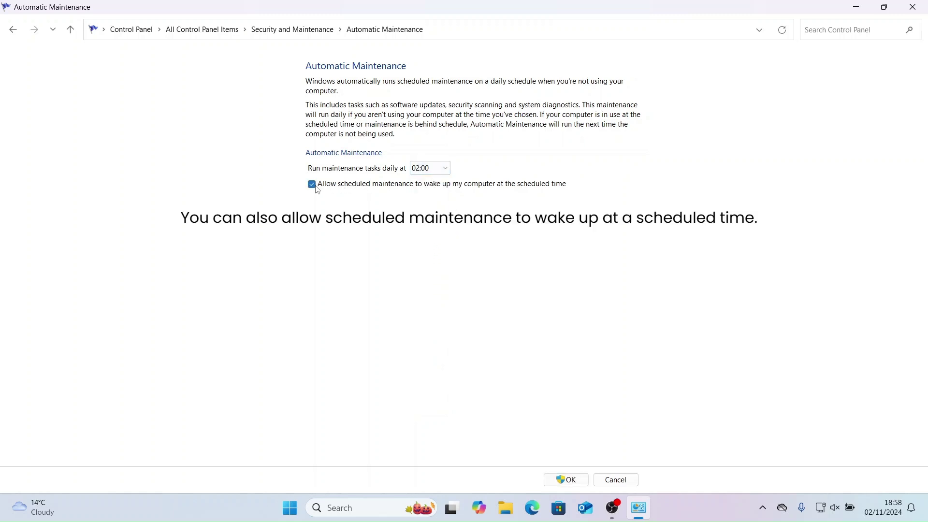
pyautogui.click(570, 481)
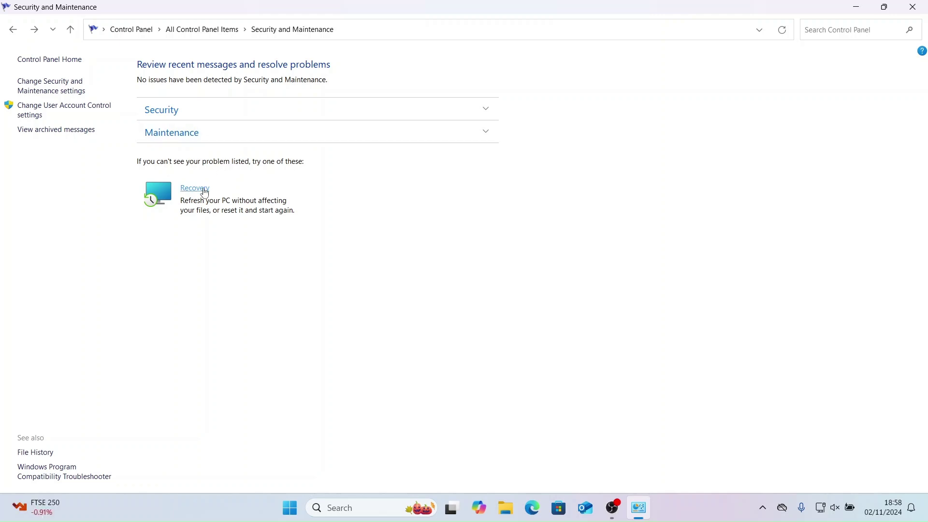
# Turn on system protection for Local Disk (C:) with 10% max usage and close System Properties.
pyautogui.click(204, 193)
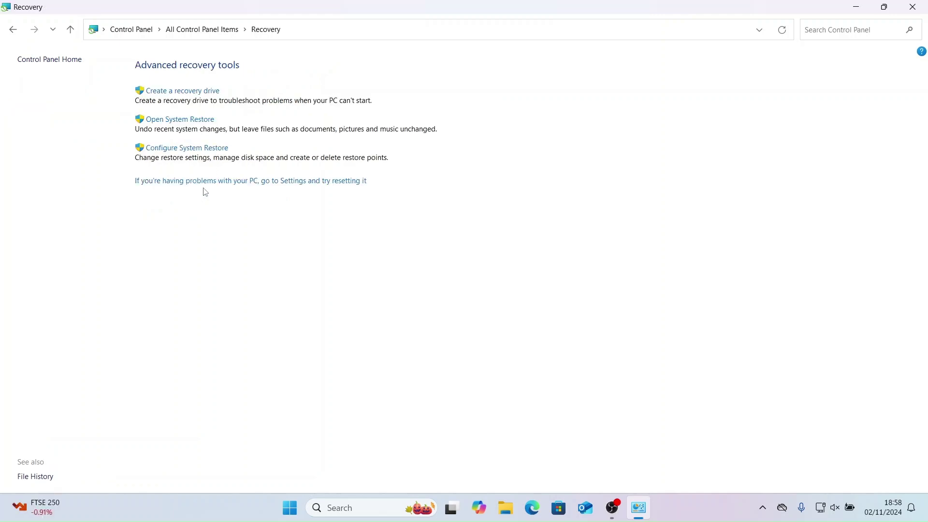
pyautogui.click(190, 151)
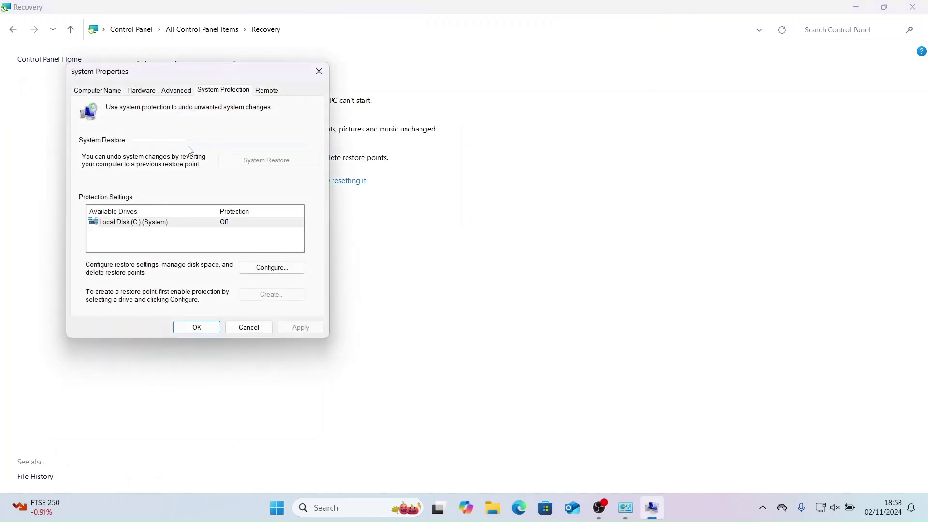
pyautogui.click(229, 224)
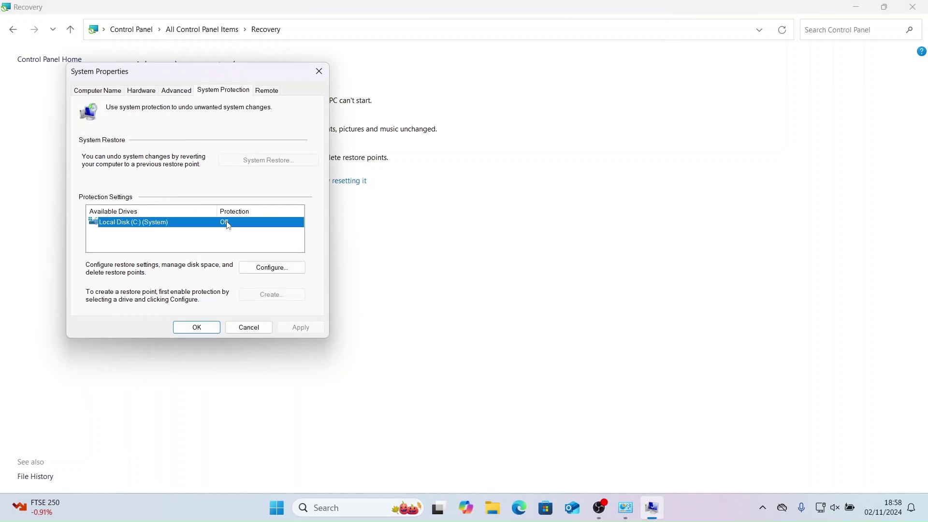
pyautogui.click(280, 269)
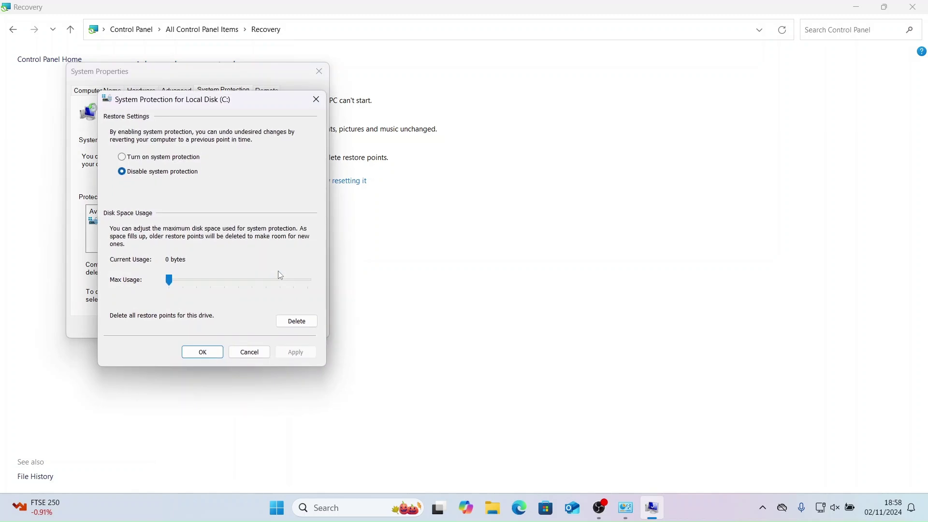
pyautogui.click(174, 161)
pyautogui.moveTo(169, 280); pyautogui.dragTo(186, 280)
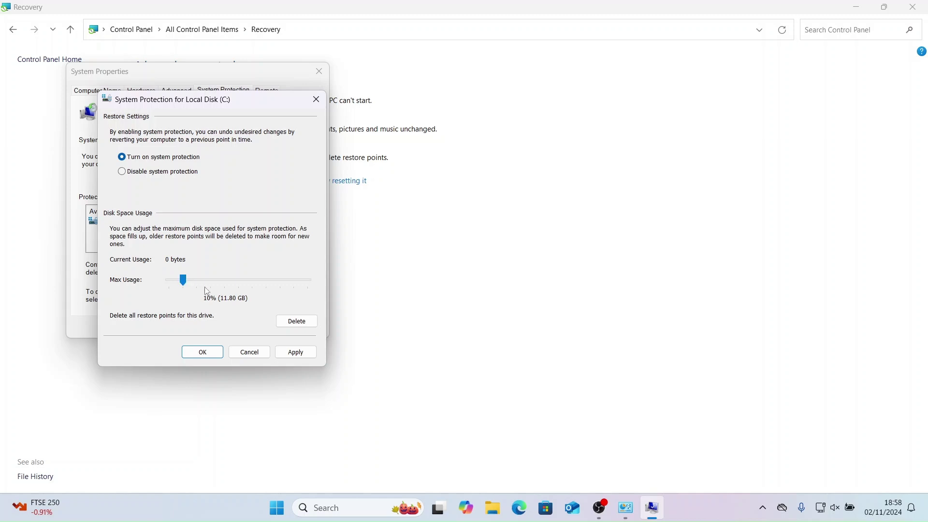
pyautogui.click(306, 356)
pyautogui.click(216, 355)
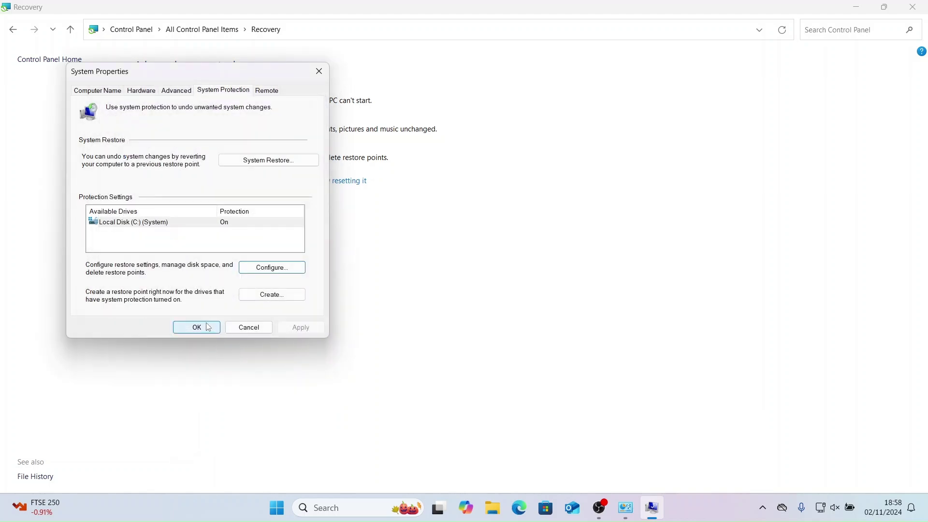
pyautogui.click(209, 327)
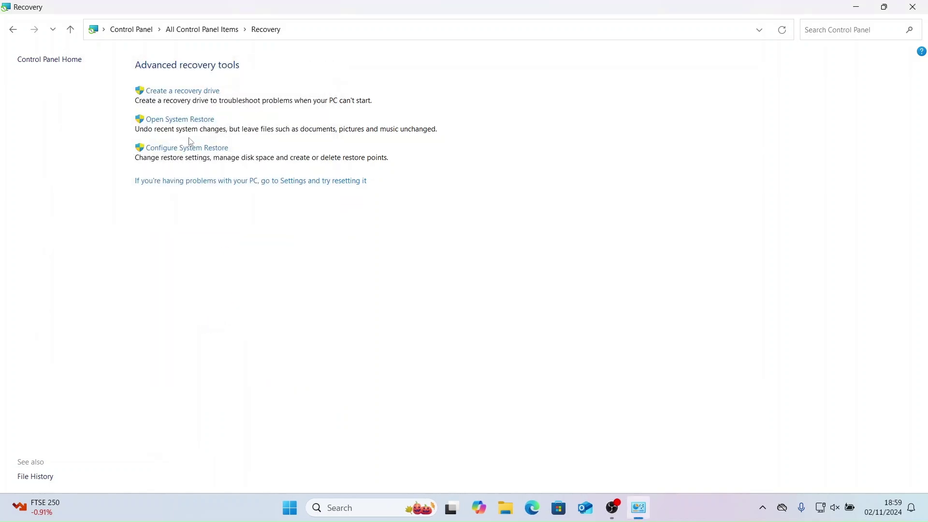
# Reach the System Protection settings from Recovery, dismissing the System Restore window.
pyautogui.click(187, 122)
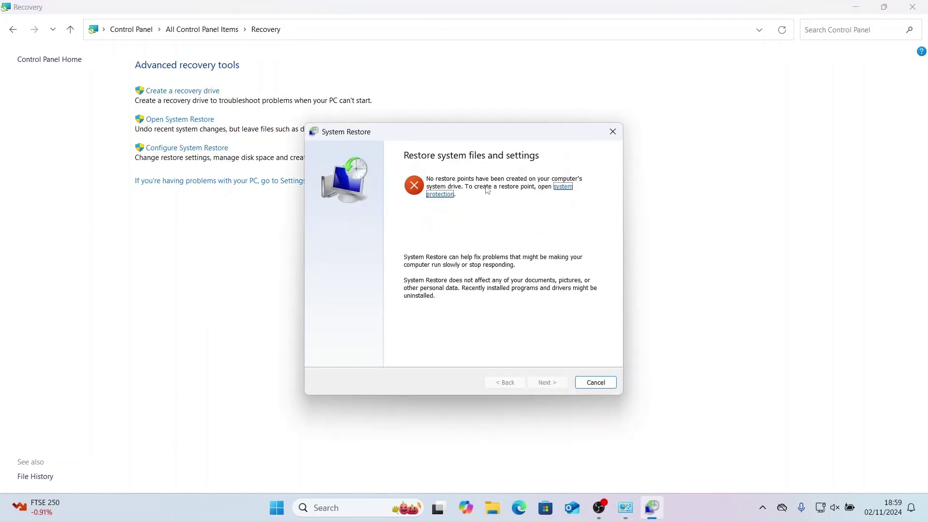
pyautogui.click(562, 191)
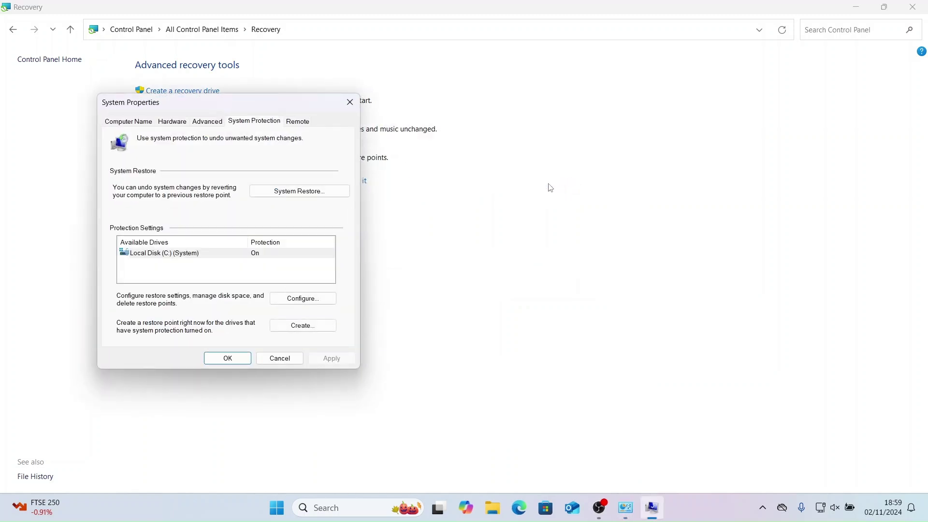
pyautogui.click(299, 196)
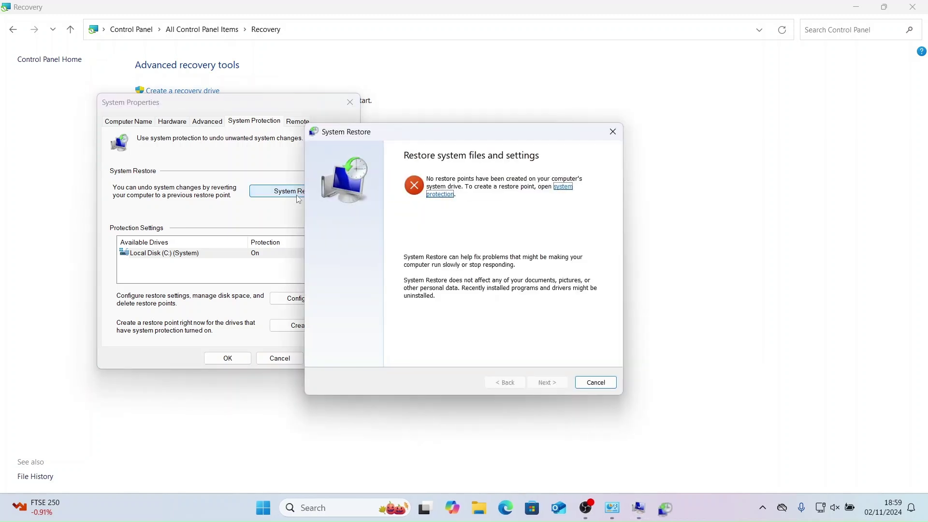
pyautogui.click(596, 382)
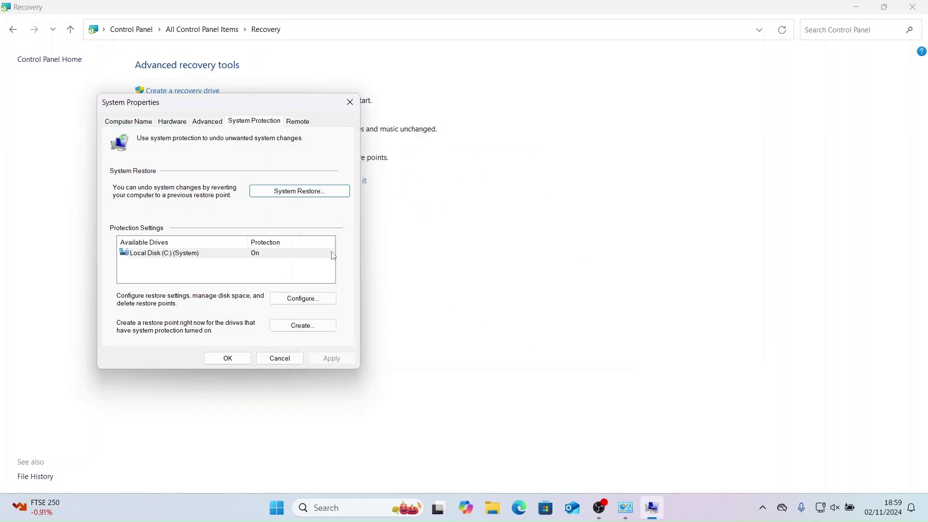
# Create a restore point described '02/11/24' and confirm drive C: protection is still on.
pyautogui.click(317, 331)
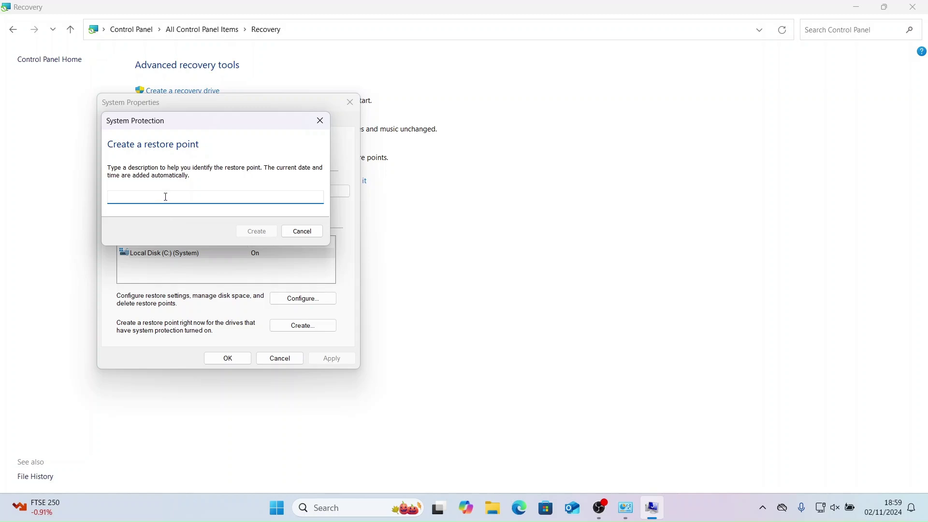
pyautogui.write('02/11/24')
pyautogui.click(254, 231)
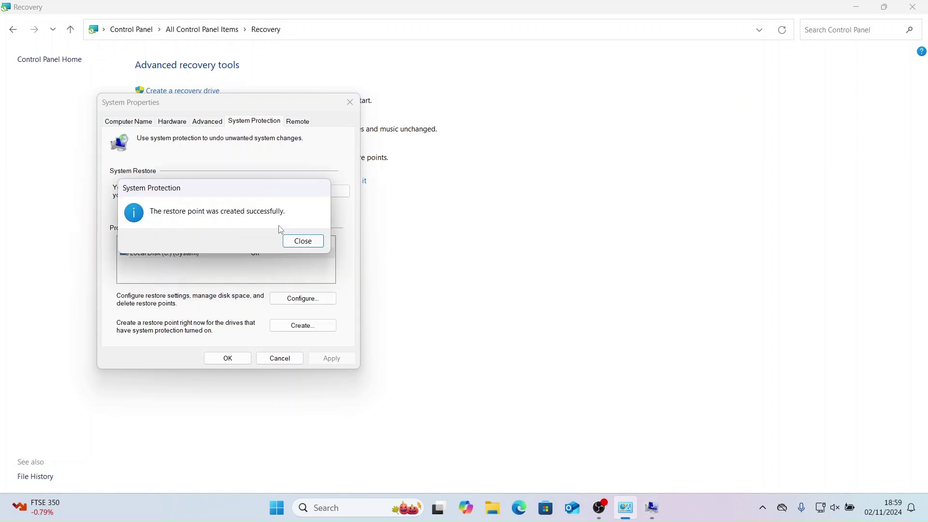
pyautogui.click(291, 241)
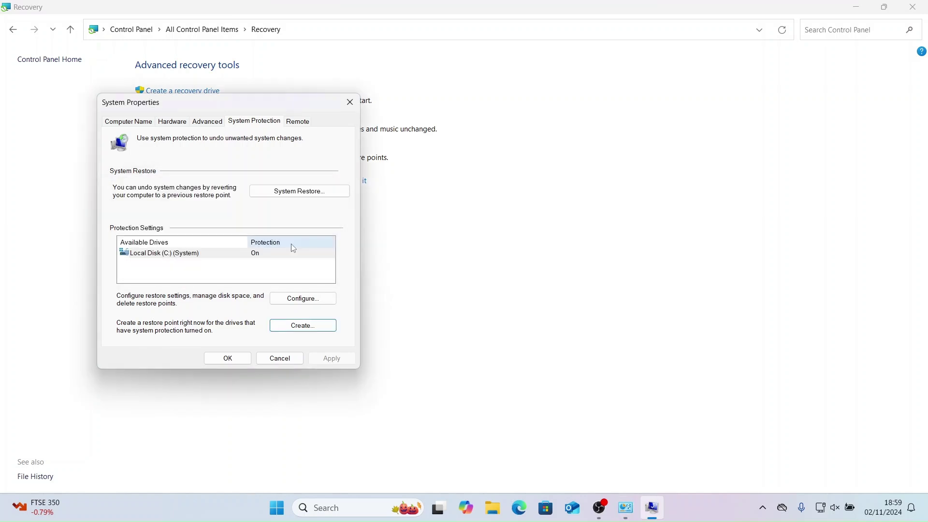
pyautogui.click(318, 306)
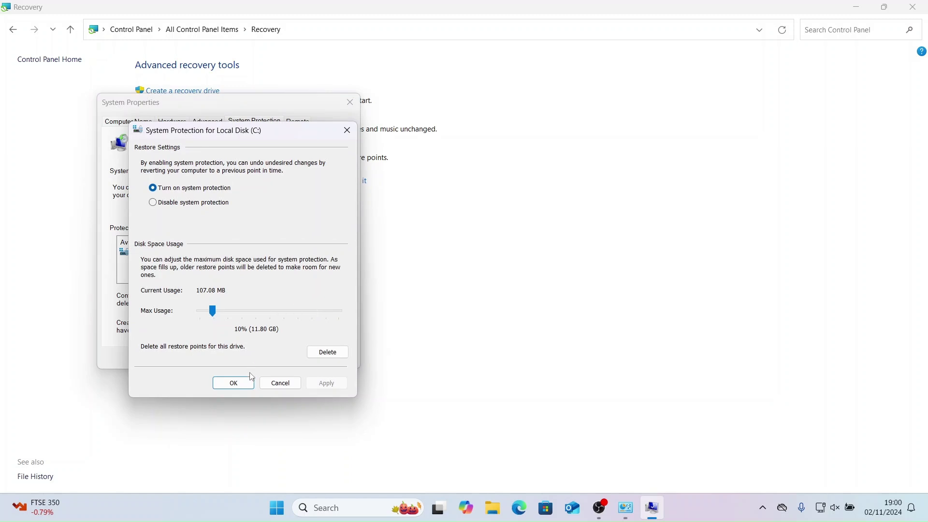
pyautogui.click(248, 386)
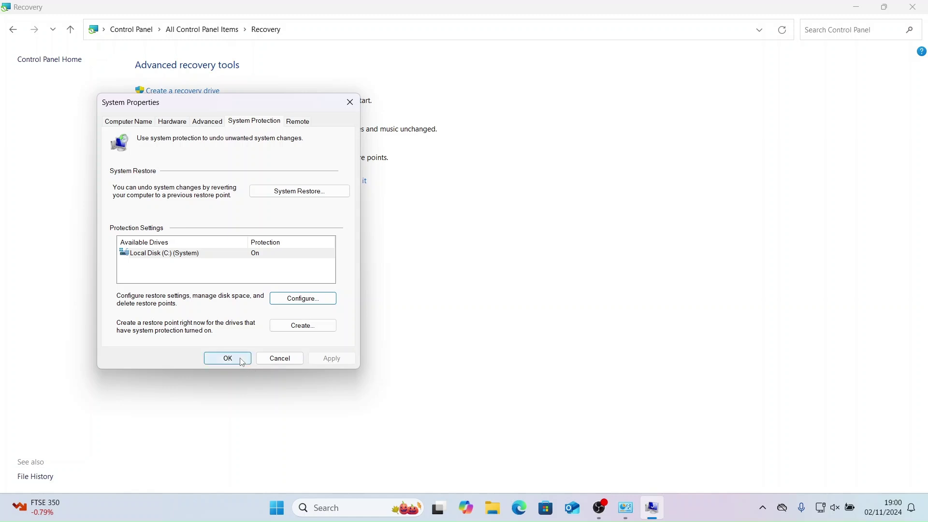
# Check affected programs for the 02/11/24 restore point, then cancel and close System Properties.
pyautogui.click(300, 193)
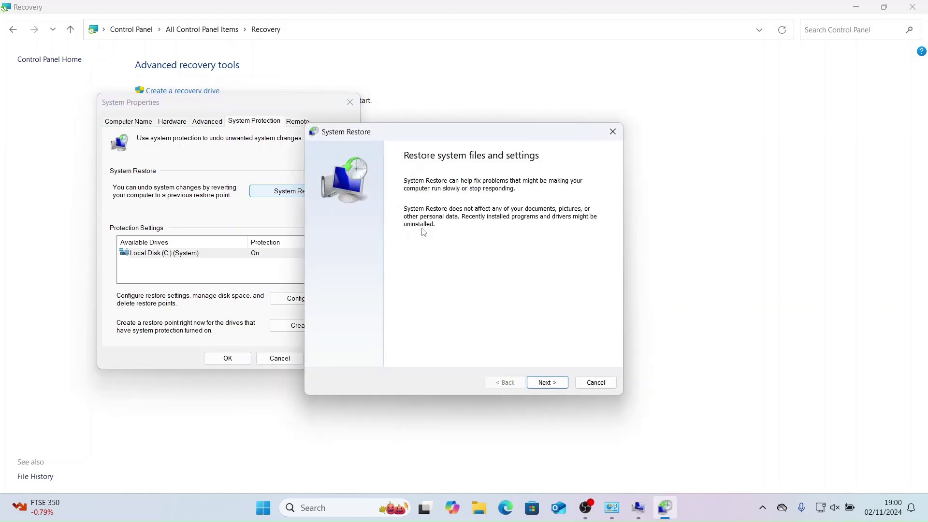
pyautogui.click(550, 384)
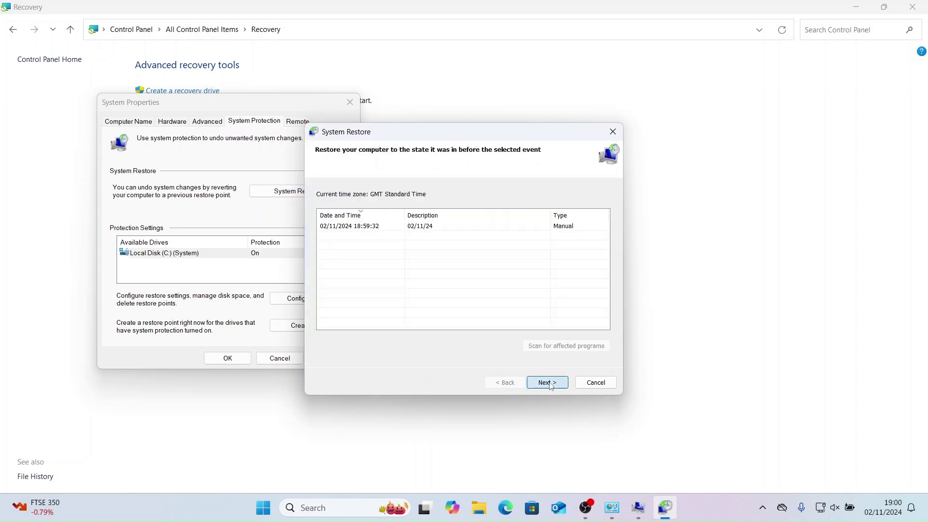
pyautogui.click(381, 231)
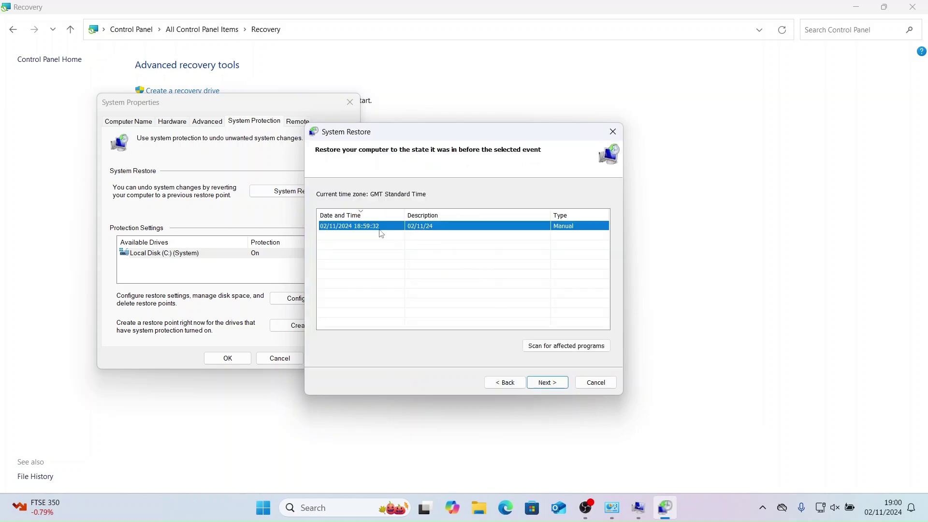
pyautogui.click(575, 346)
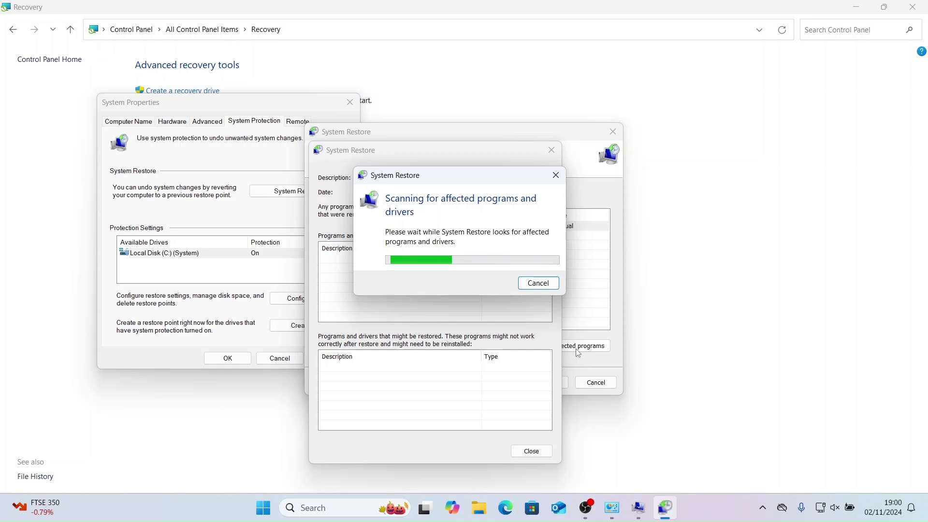
pyautogui.click(526, 286)
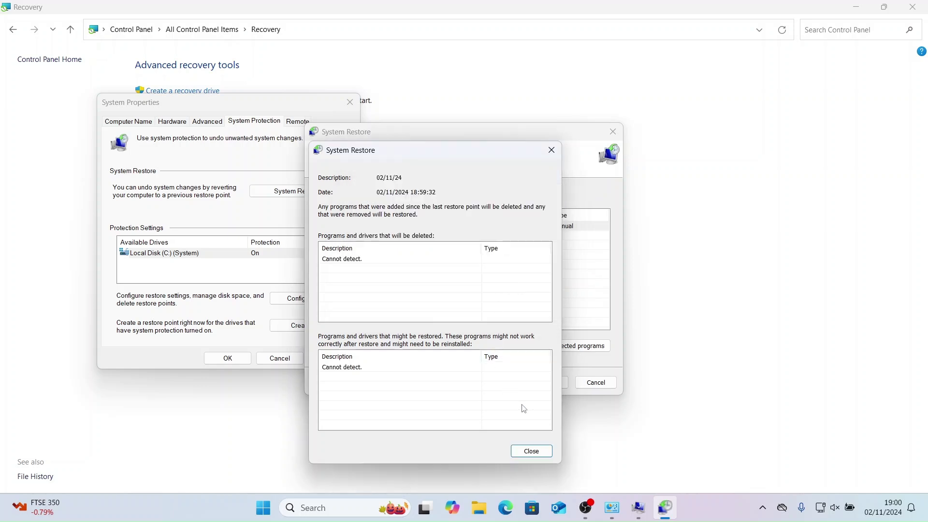
pyautogui.click(532, 452)
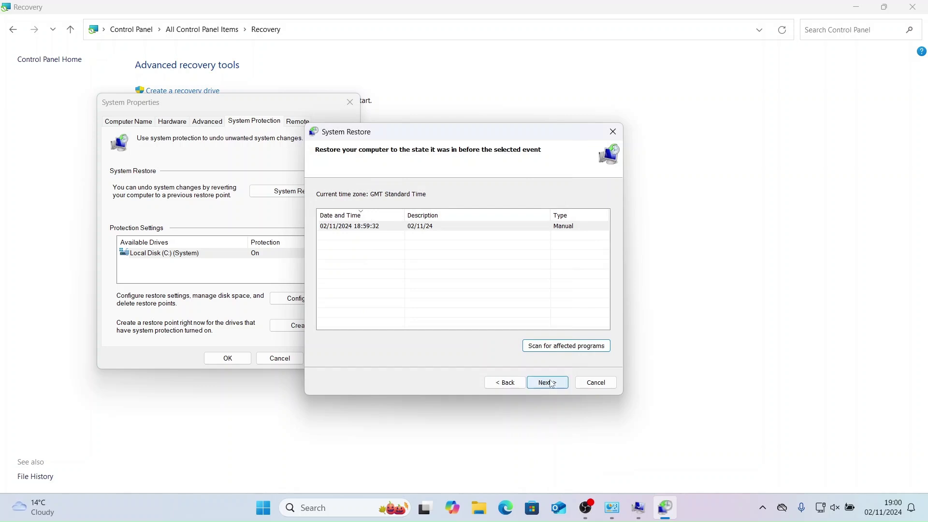
pyautogui.click(595, 384)
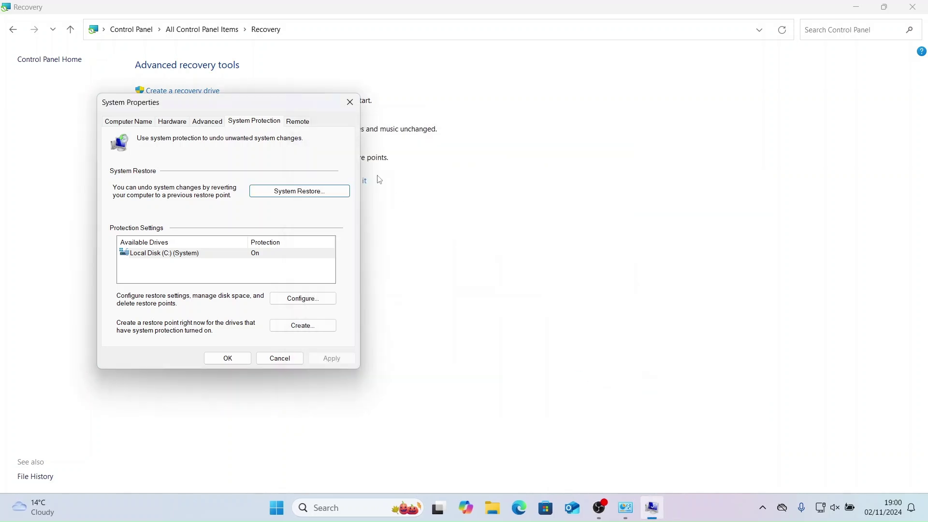
pyautogui.click(355, 109)
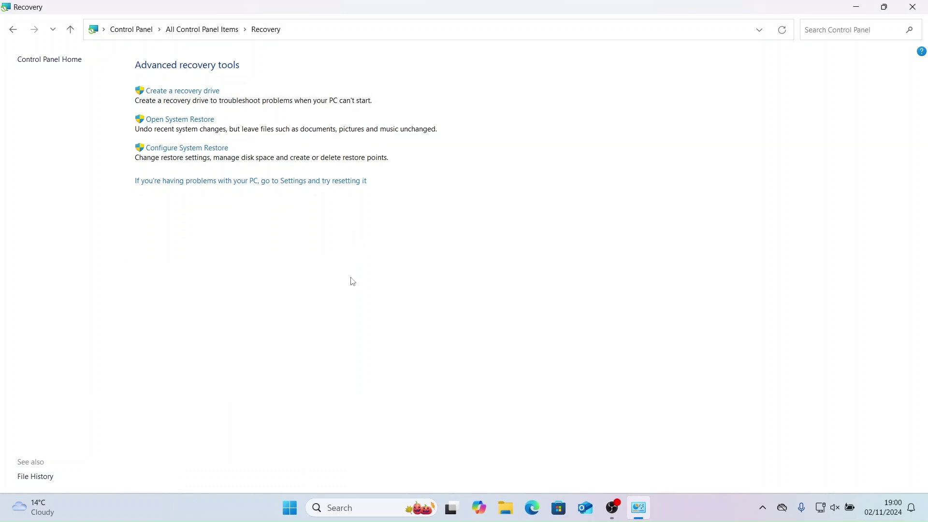
# Open the reliability history and view details of the 25/10/2024 08:10 hardware error.
pyautogui.click(21, 29)
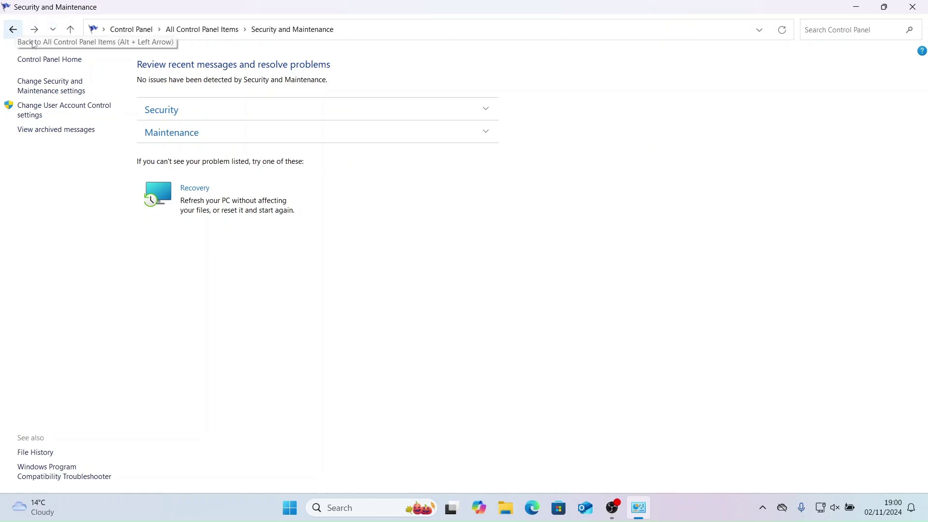
pyautogui.click(169, 133)
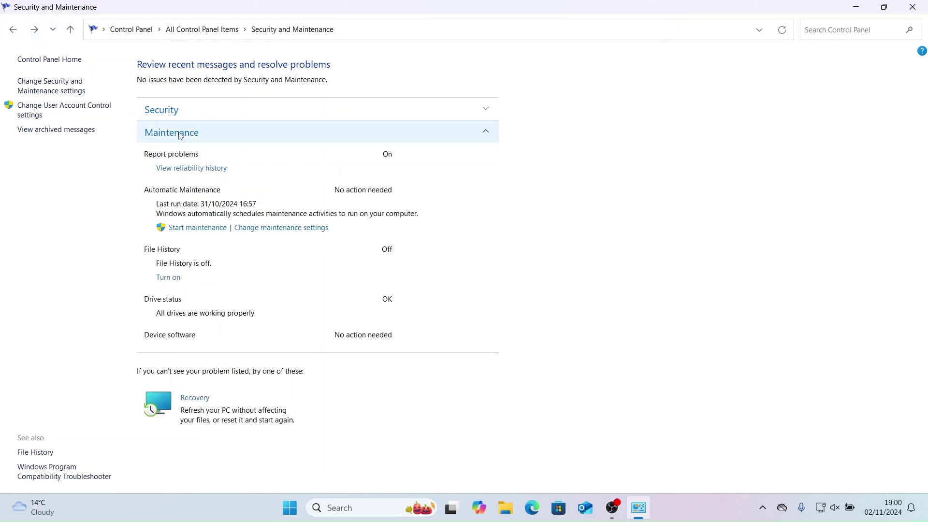
pyautogui.click(197, 169)
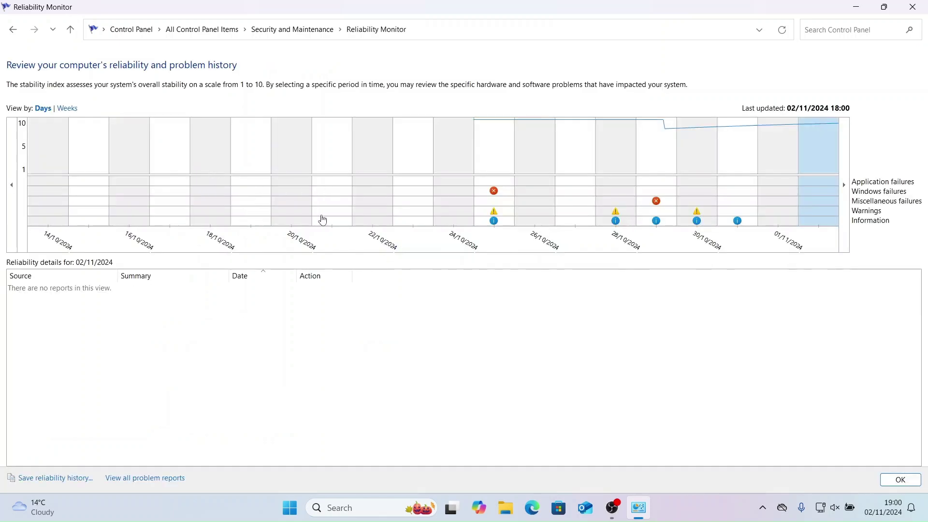
pyautogui.click(492, 147)
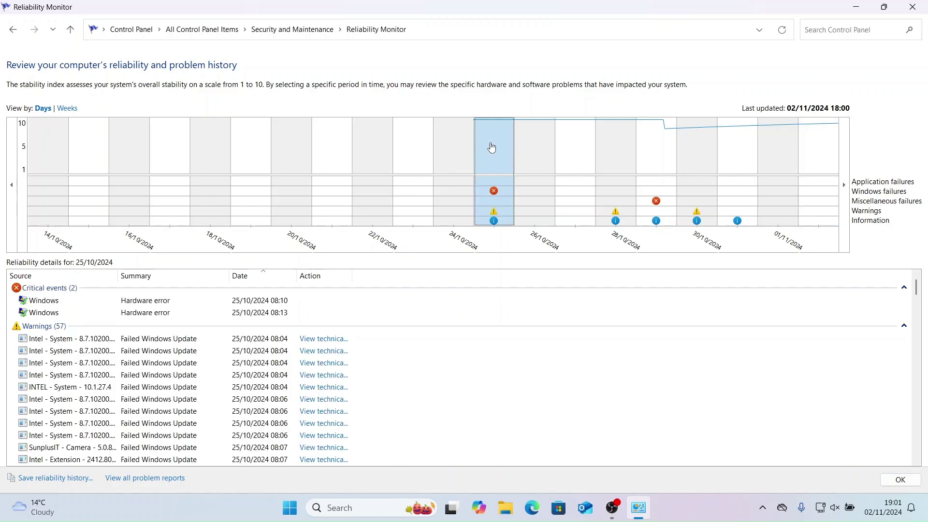
pyautogui.click(55, 304)
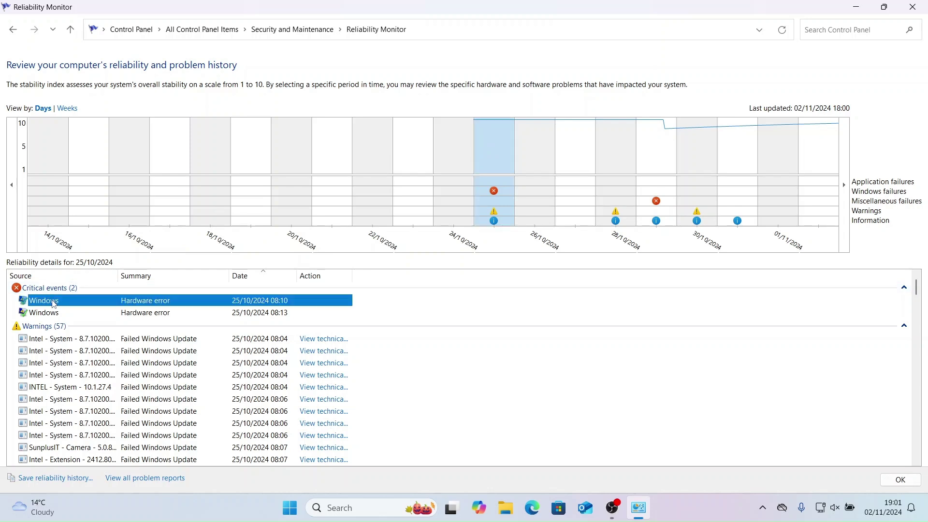
pyautogui.doubleClick(54, 302)
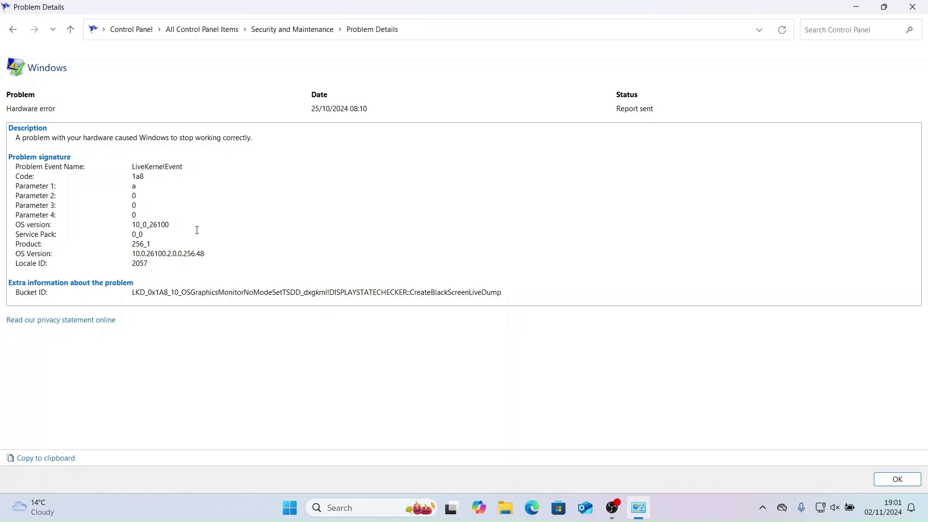
pyautogui.click(13, 29)
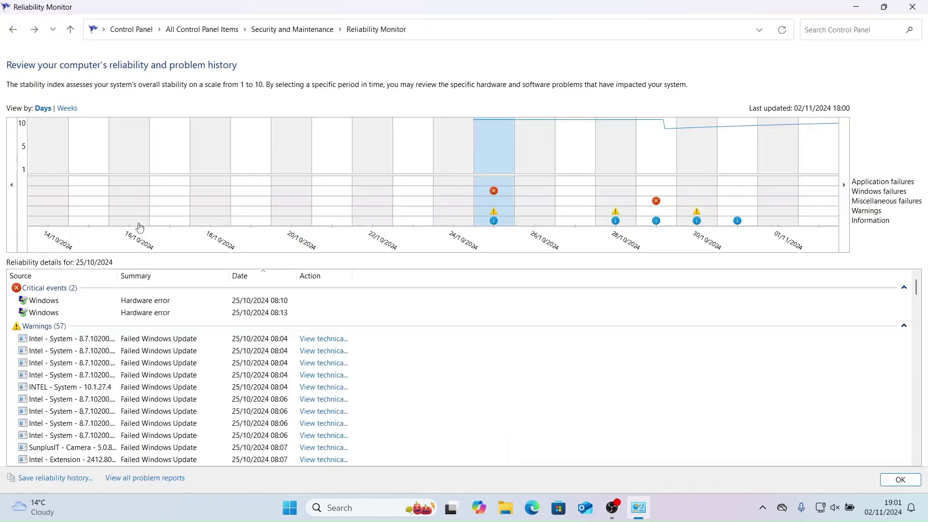
# Read the installation failure details of the failed Intel Windows Update.
pyautogui.click(184, 342)
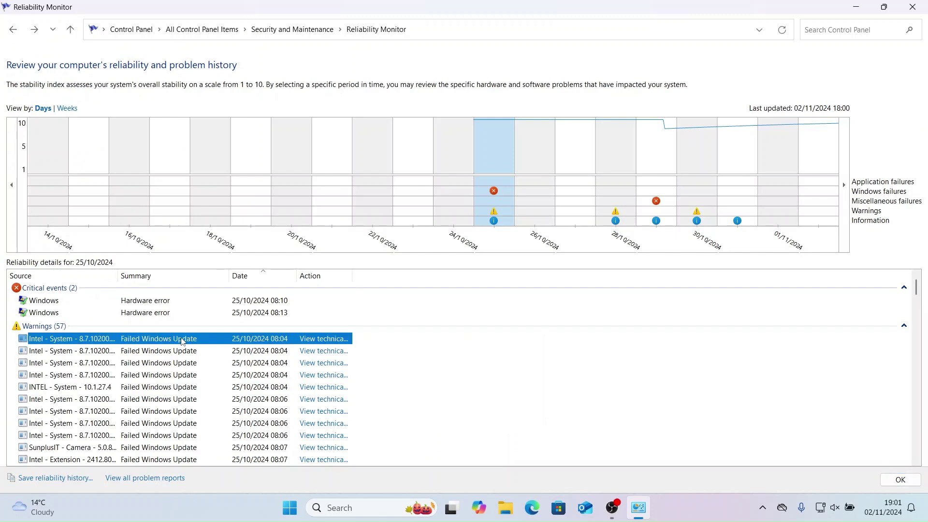
pyautogui.doubleClick(183, 340)
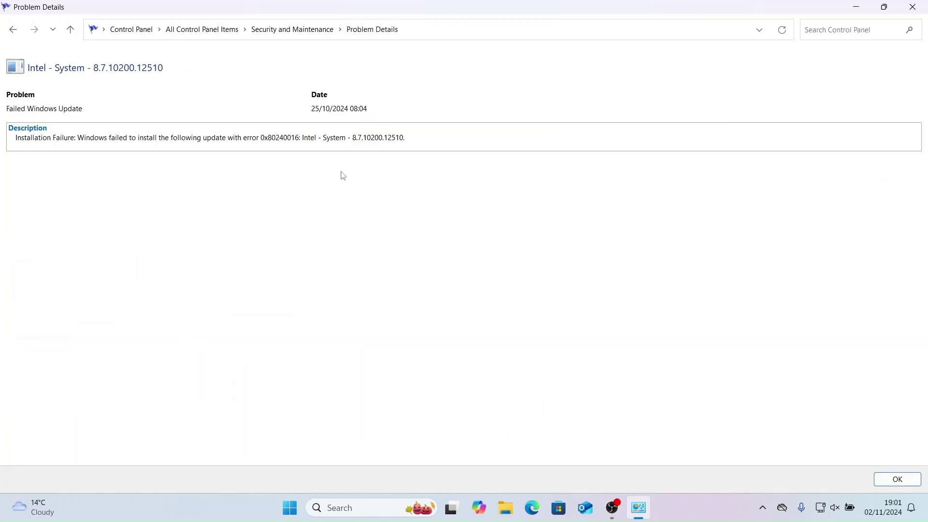
pyautogui.moveTo(411, 143); pyautogui.dragTo(16, 141)
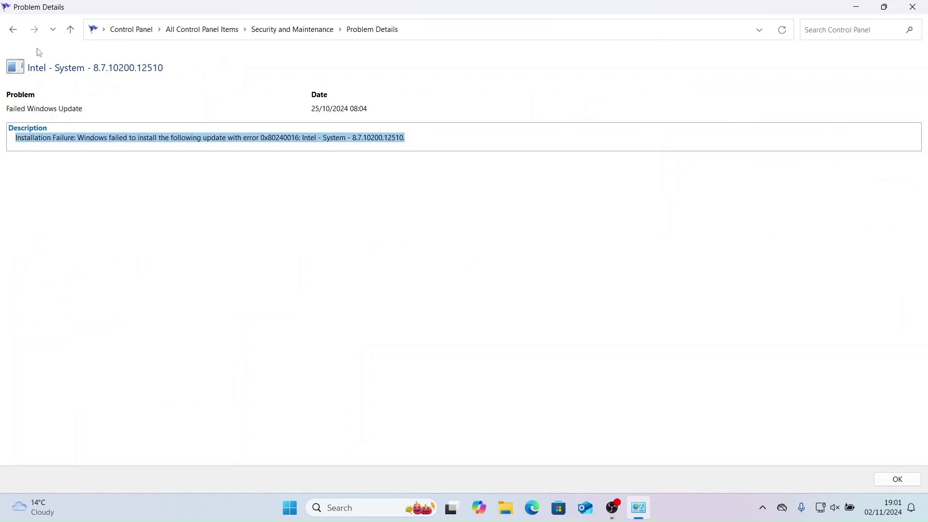
pyautogui.click(13, 31)
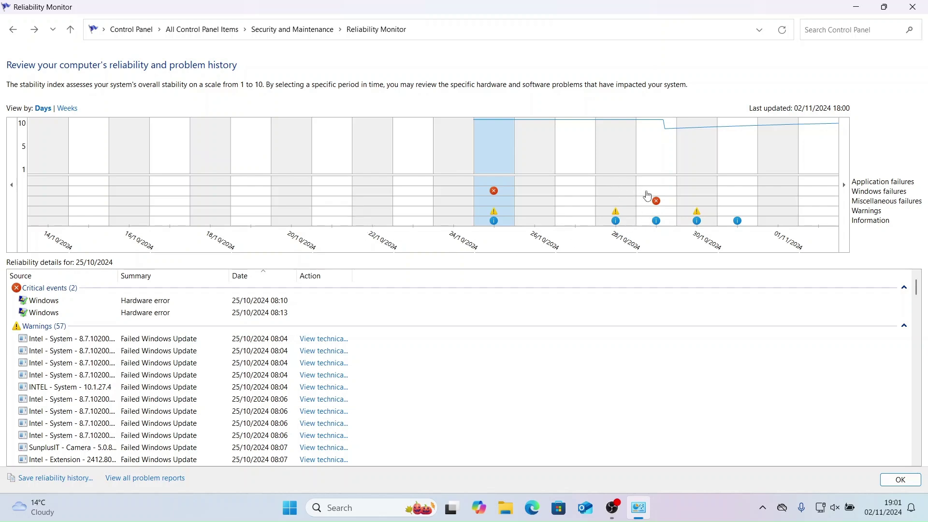
# Inspect the 29/10/2024 improper shutdown critical event's technical details, then close Reliability Monitor.
pyautogui.click(661, 177)
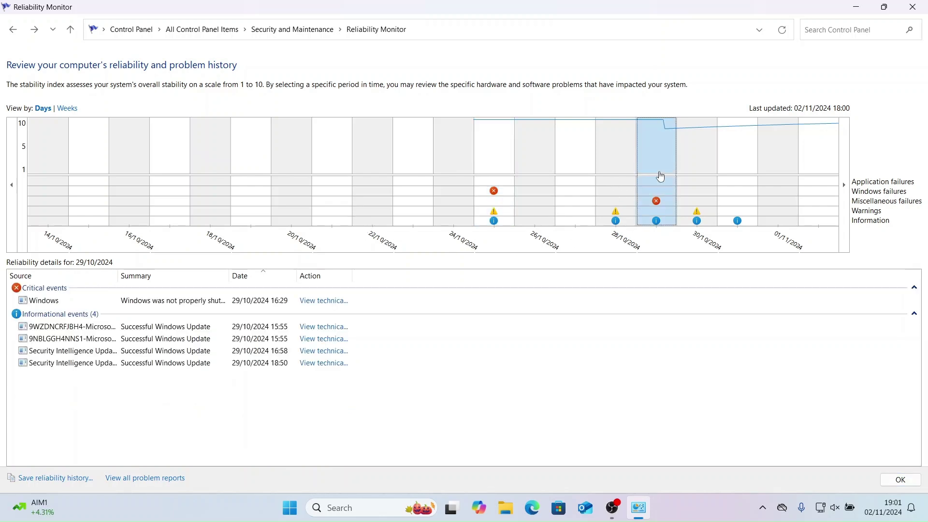
pyautogui.click(66, 302)
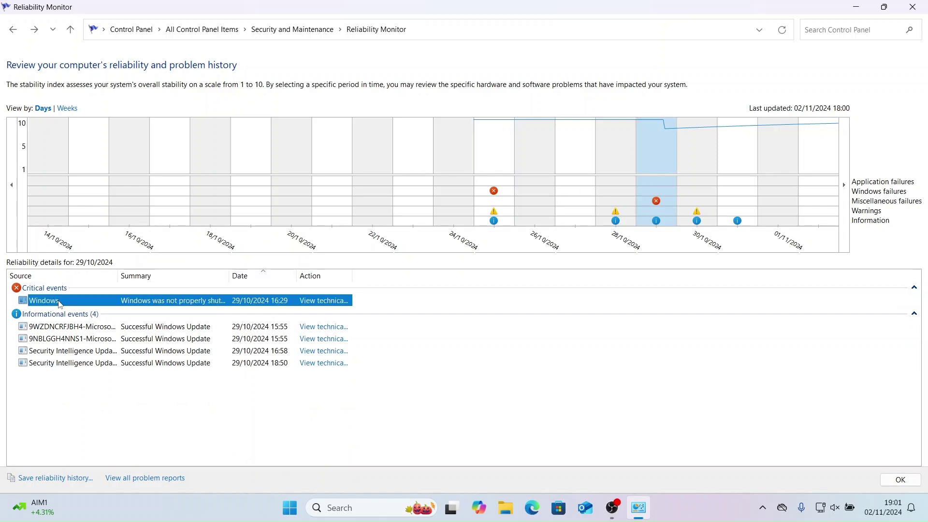
pyautogui.click(307, 302)
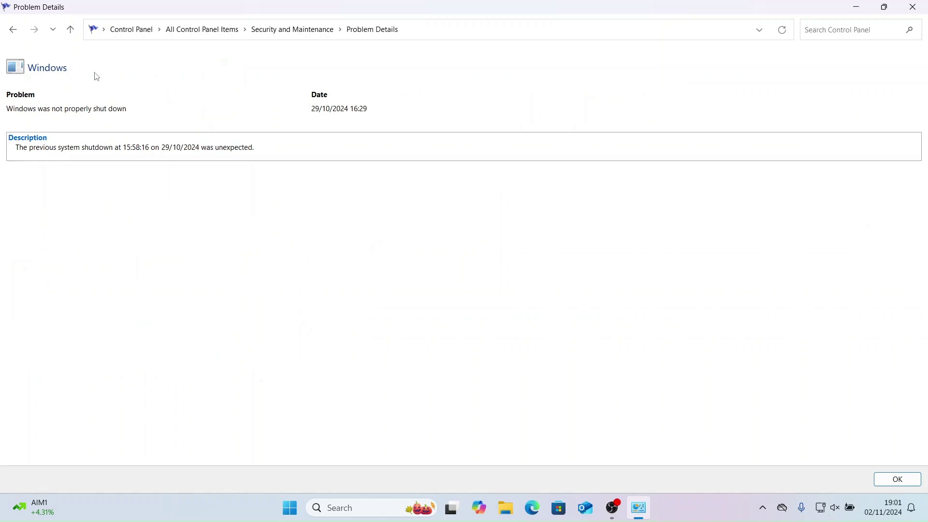
pyautogui.click(12, 32)
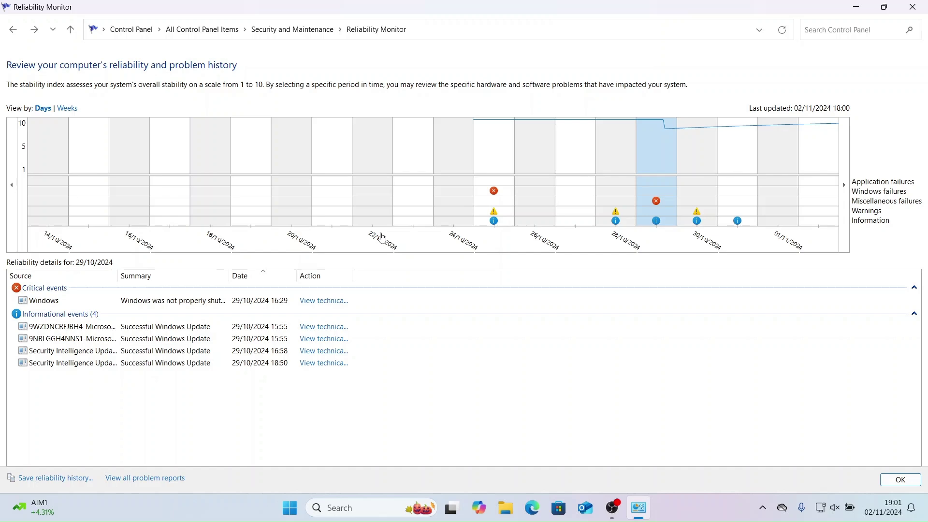
pyautogui.click(916, 10)
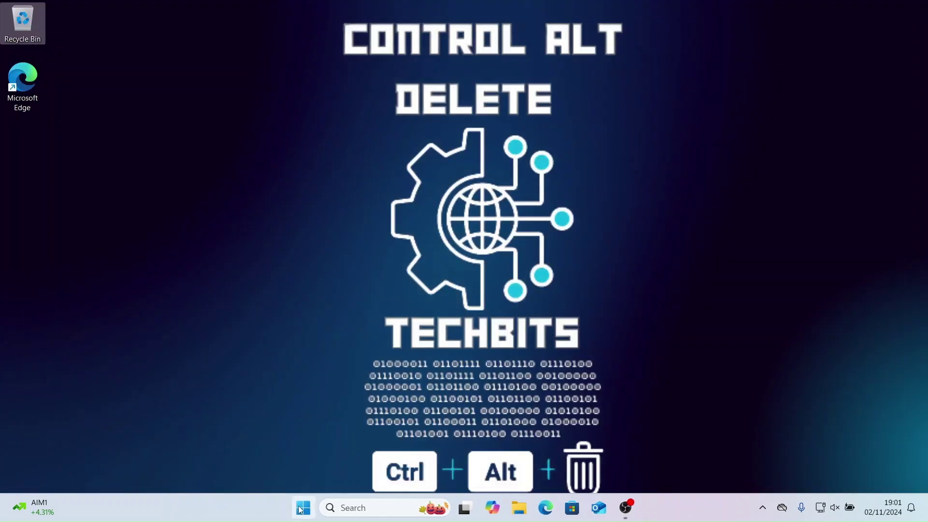
# Launch Event Viewer from the Start right-click menu and show the Windows Logs System log.
pyautogui.rightClick(301, 511)
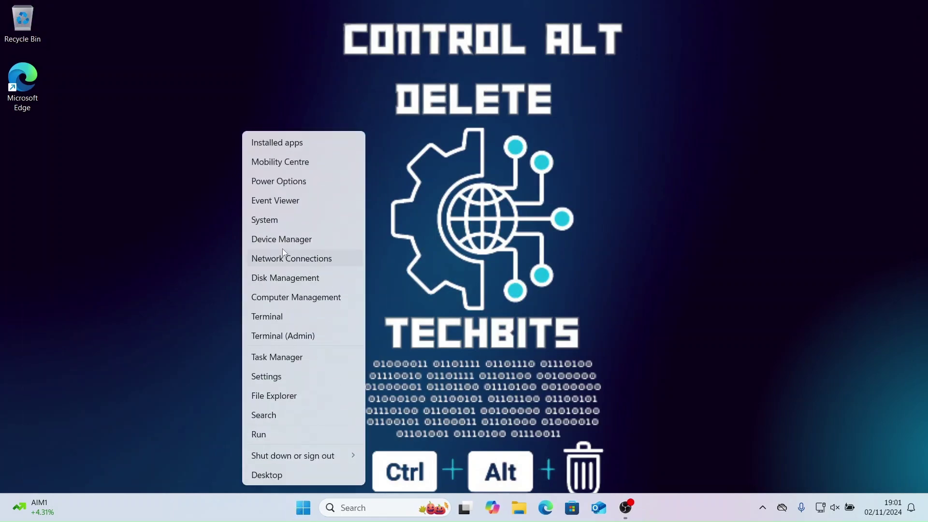
pyautogui.click(273, 202)
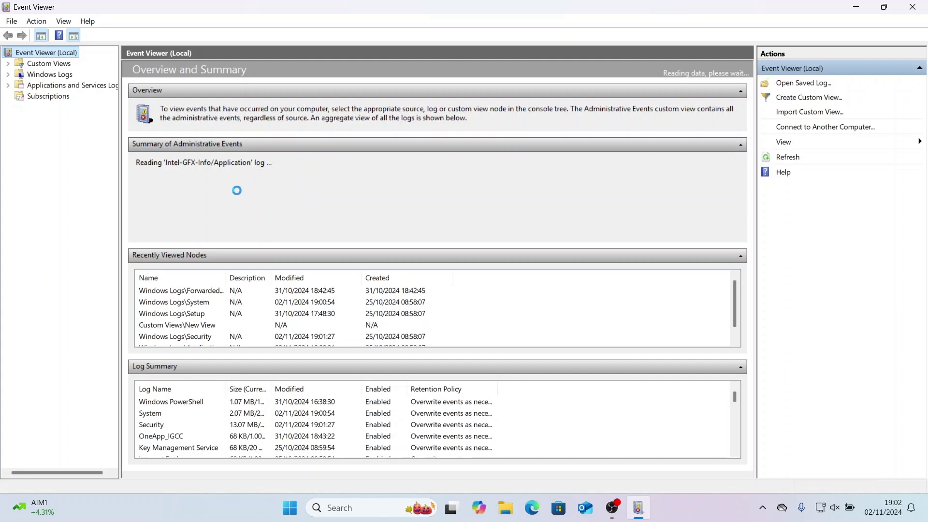
pyautogui.click(8, 75)
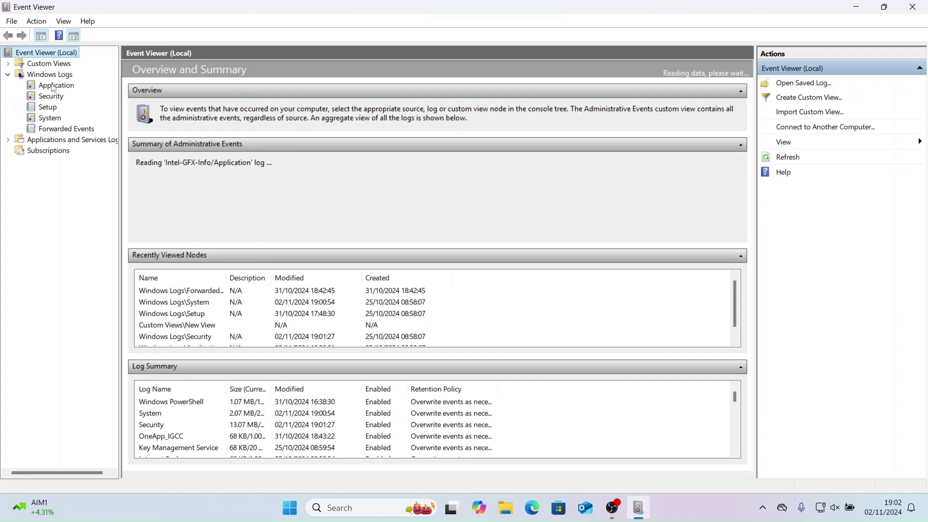
pyautogui.click(54, 119)
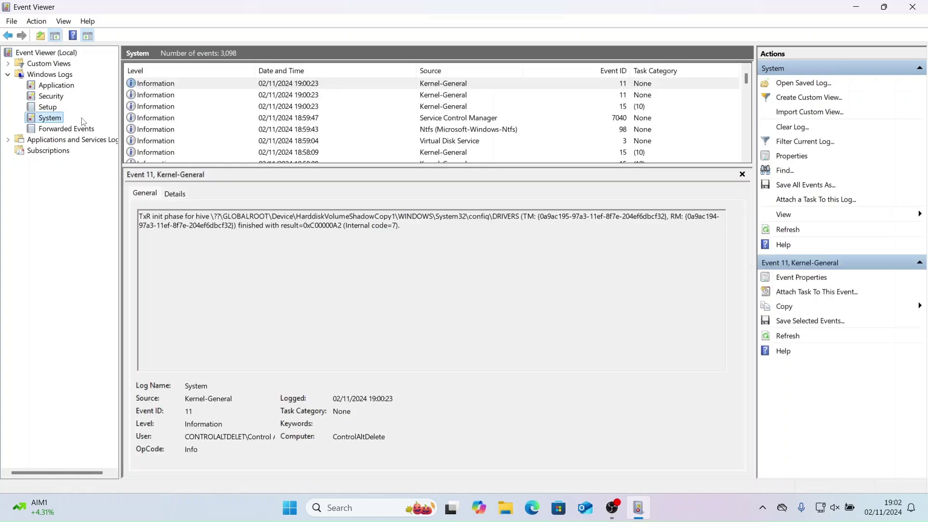
pyautogui.scroll(-5, 261, 106)
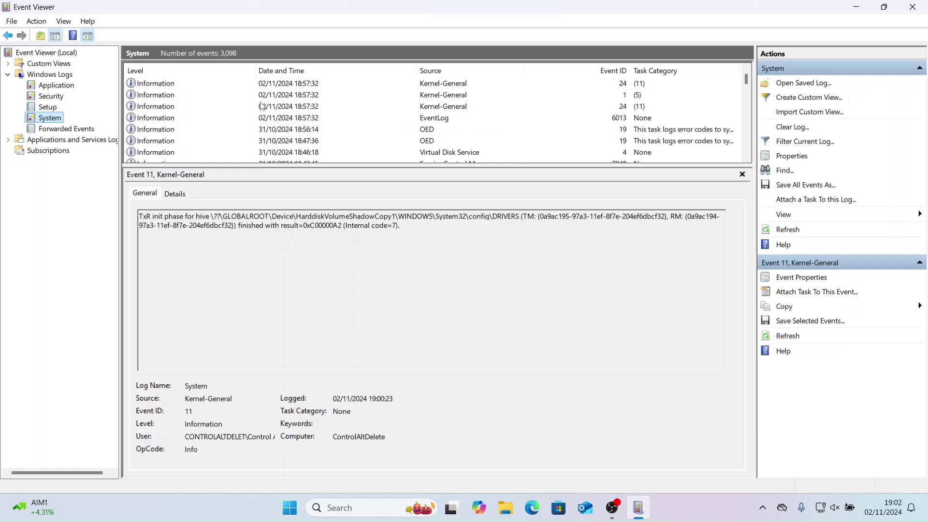
pyautogui.scroll(-2, 261, 106)
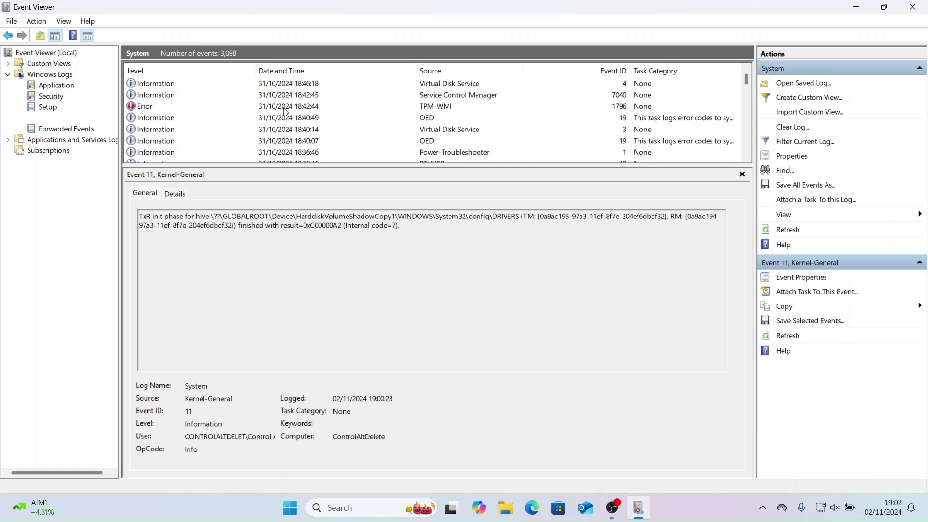
# Inspect the TPM-WMI error event 1796 properties, then refresh the System log.
pyautogui.click(285, 108)
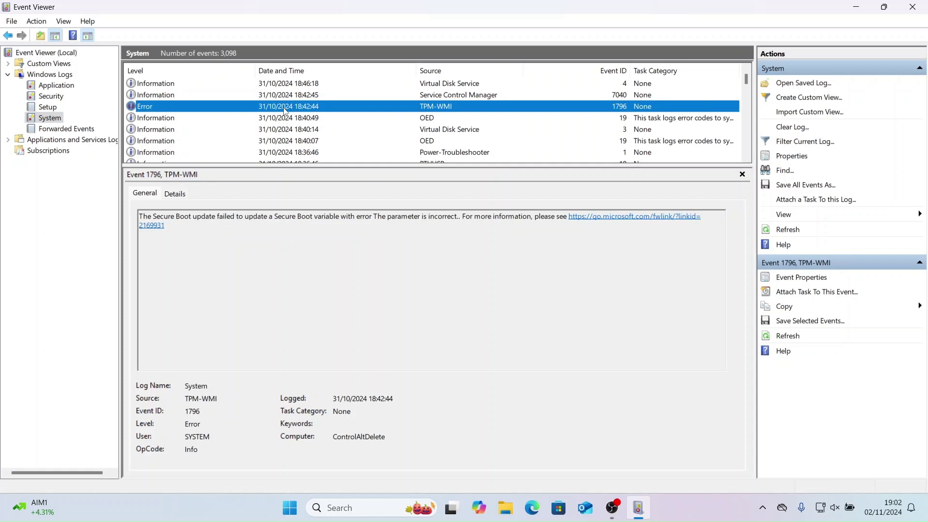
pyautogui.scroll(-10, 285, 111)
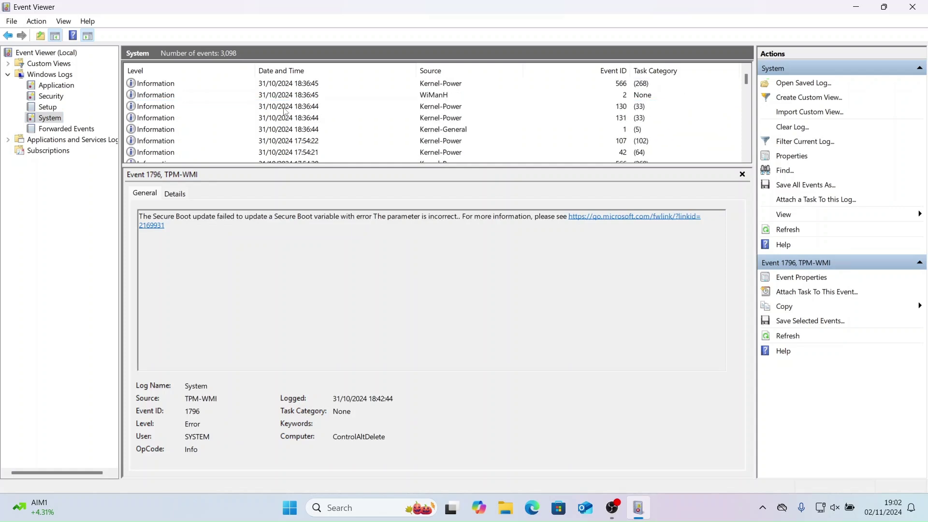
pyautogui.scroll(12, 285, 112)
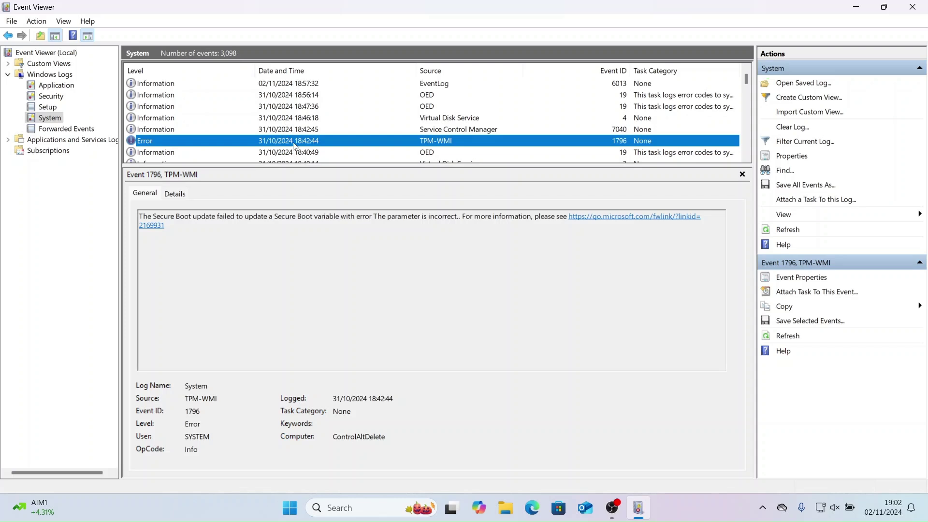
pyautogui.doubleClick(295, 144)
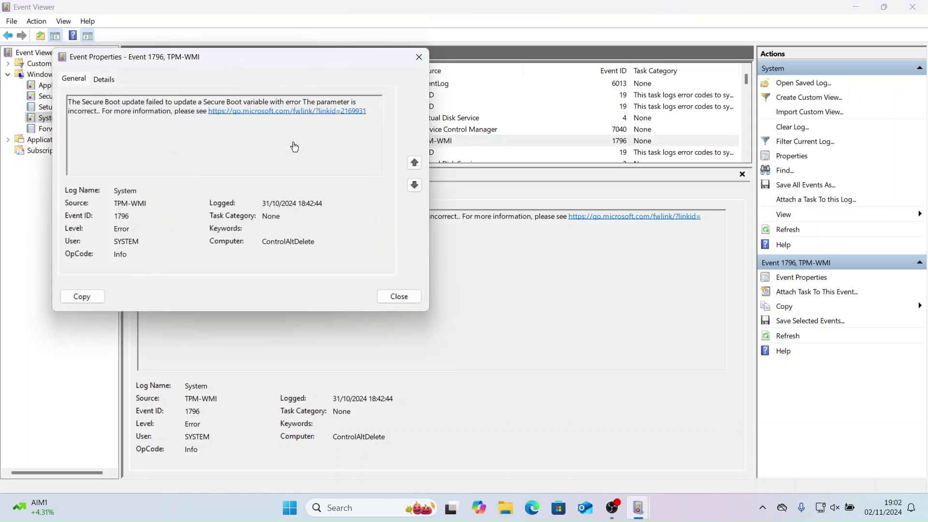
pyautogui.click(419, 58)
pyautogui.click(68, 115)
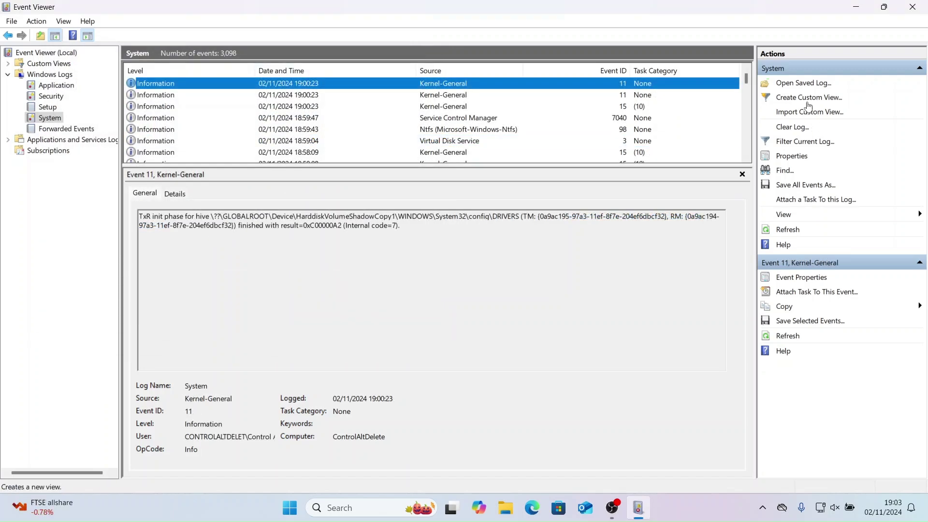
# Save a 'New View' custom view of Critical events logged in the last 30 days.
pyautogui.click(809, 100)
pyautogui.click(595, 130)
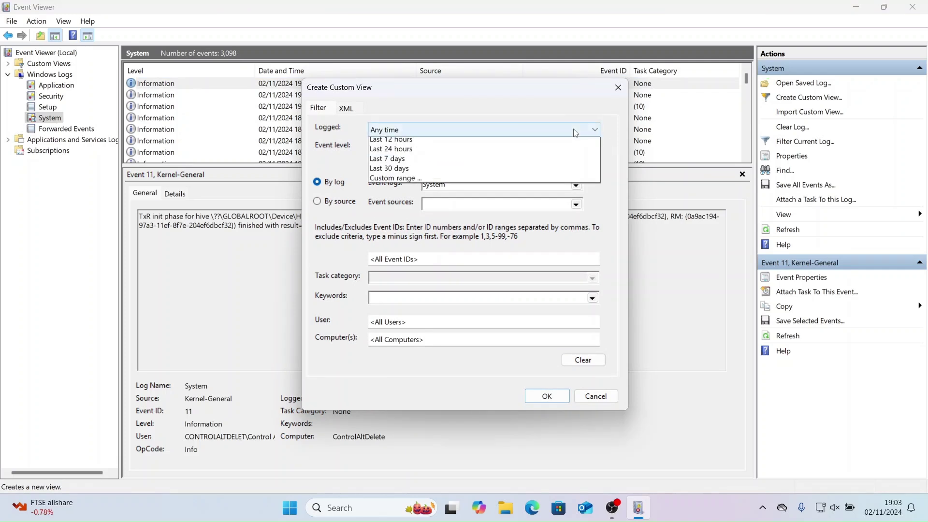
pyautogui.click(415, 192)
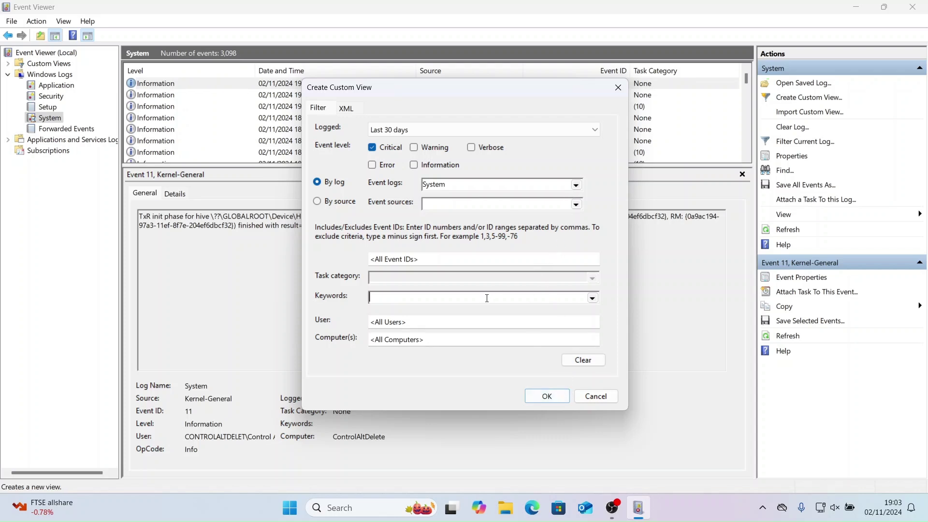
pyautogui.click(594, 298)
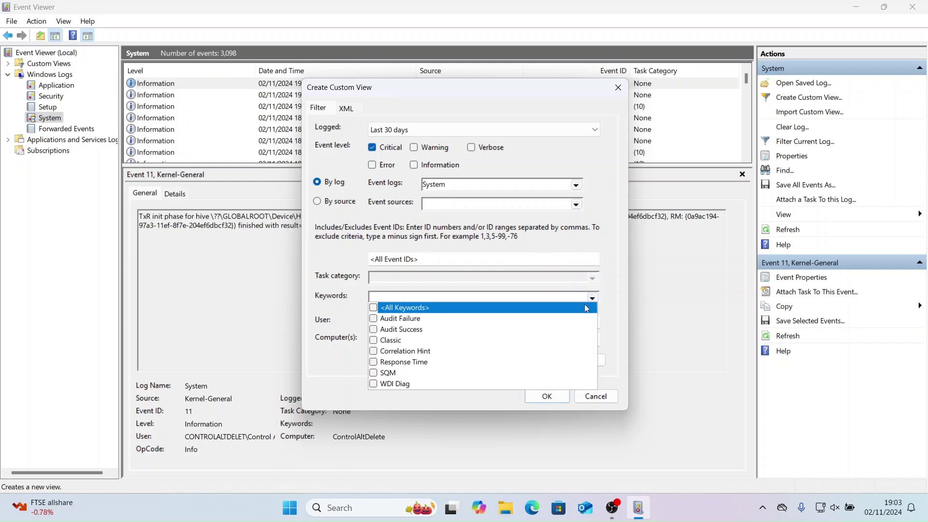
pyautogui.click(611, 300)
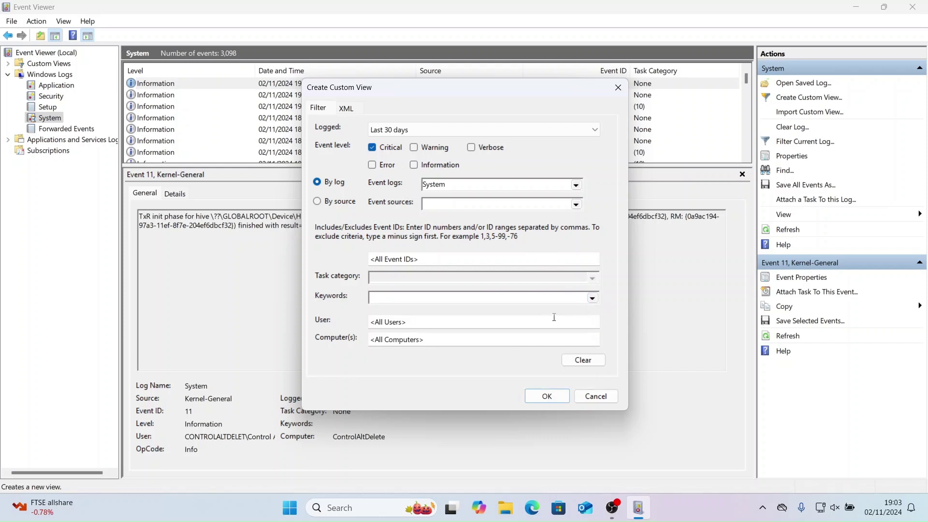
pyautogui.click(586, 322)
pyautogui.click(560, 339)
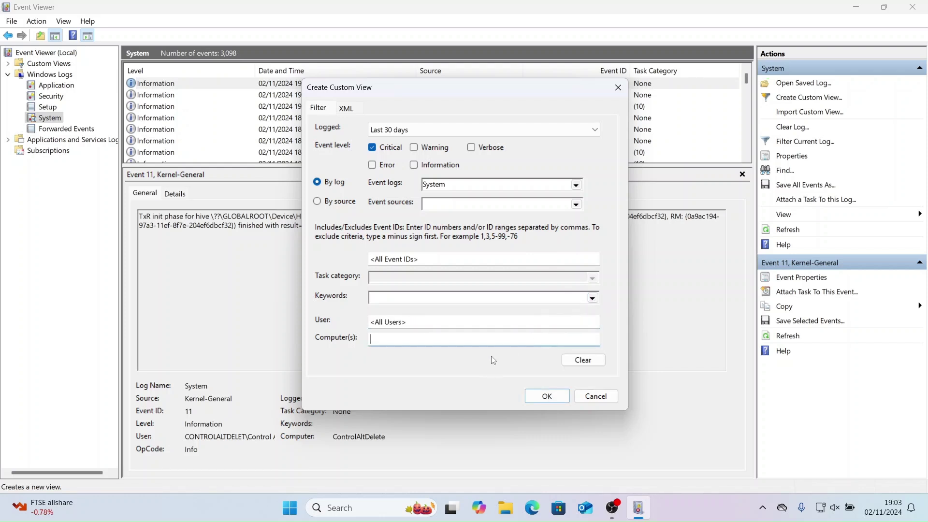
pyautogui.click(556, 397)
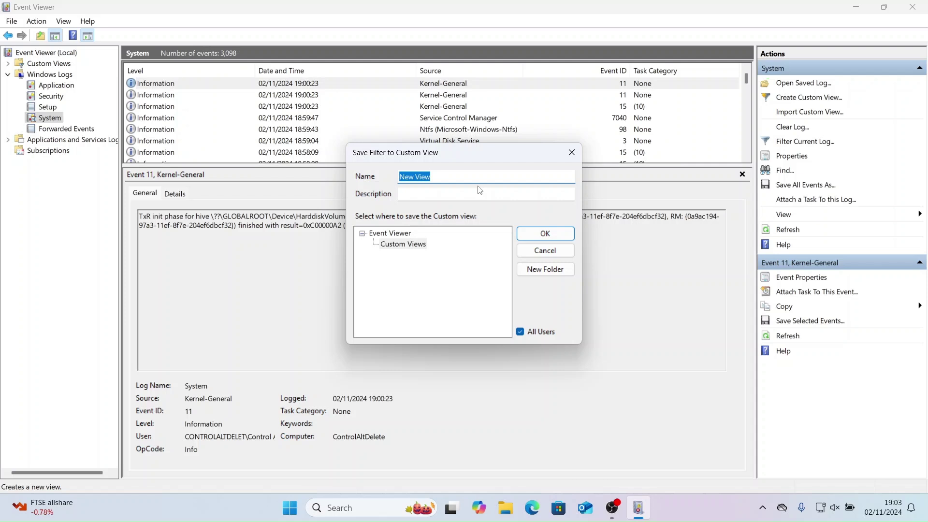
pyautogui.click(548, 234)
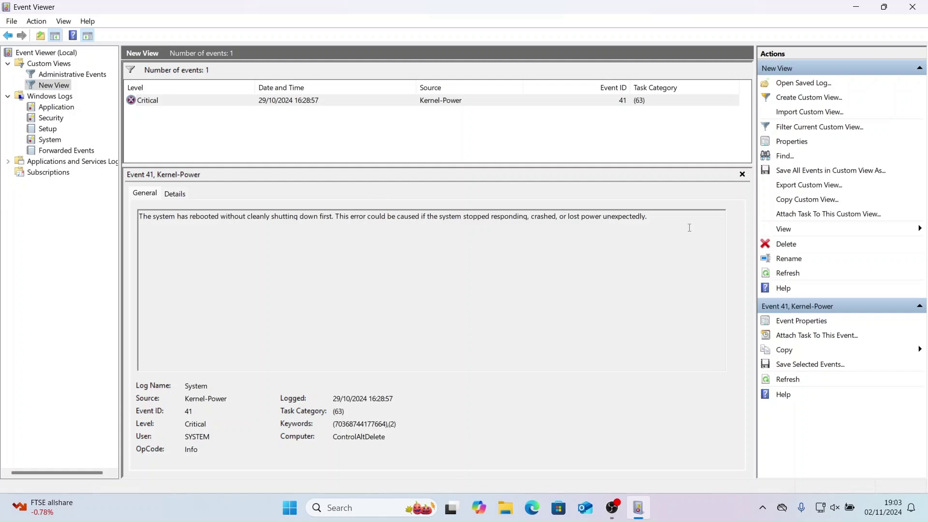
# Review the Critical Kernel-Power event's description and full properties.
pyautogui.moveTo(652, 219); pyautogui.dragTo(145, 216)
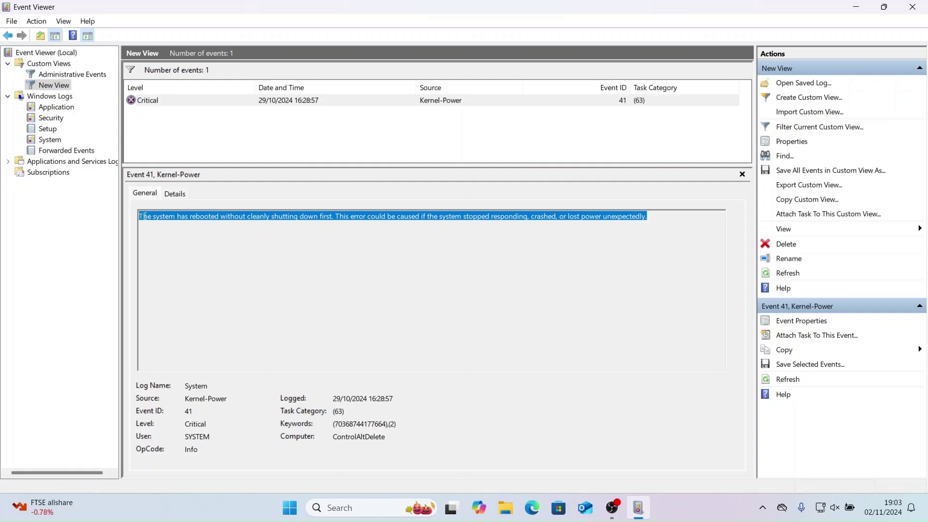
pyautogui.doubleClick(273, 102)
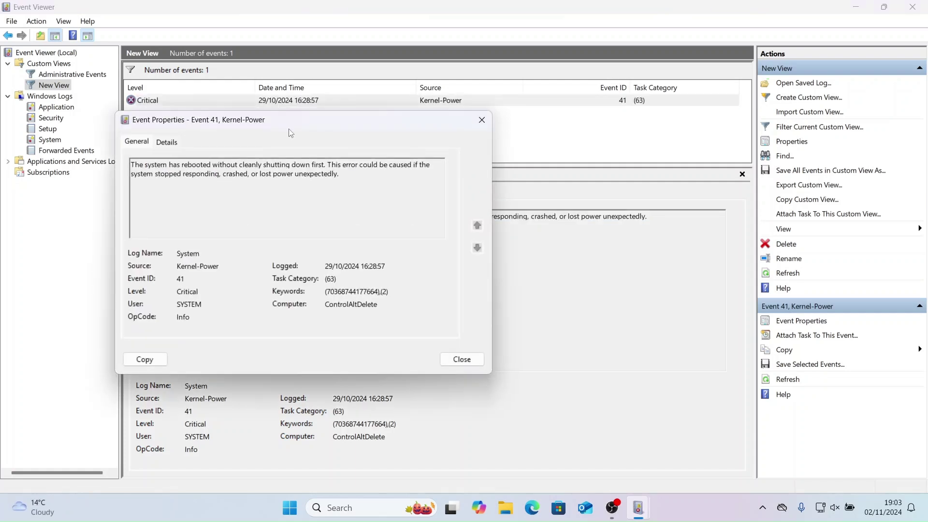
pyautogui.click(478, 130)
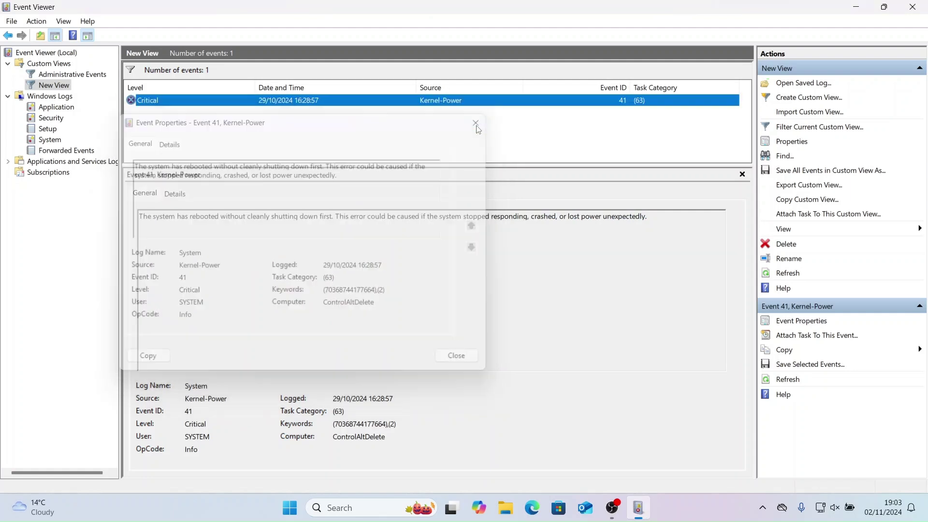
# Delete the New View custom view and close Event Viewer.
pyautogui.click(786, 244)
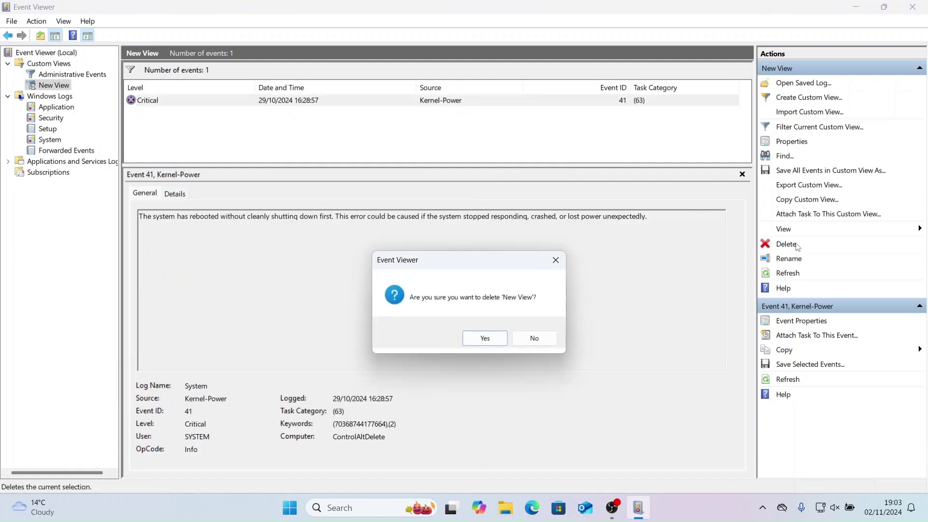
pyautogui.click(502, 339)
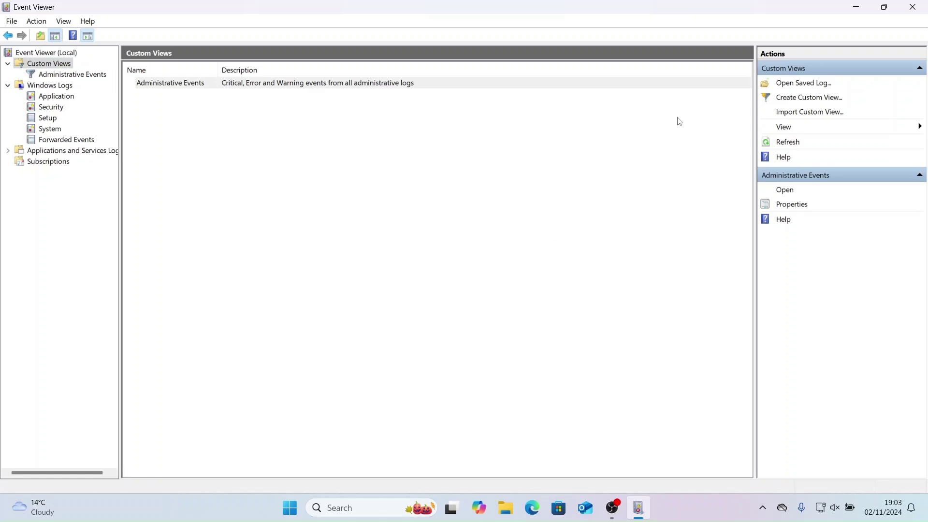
pyautogui.click(914, 6)
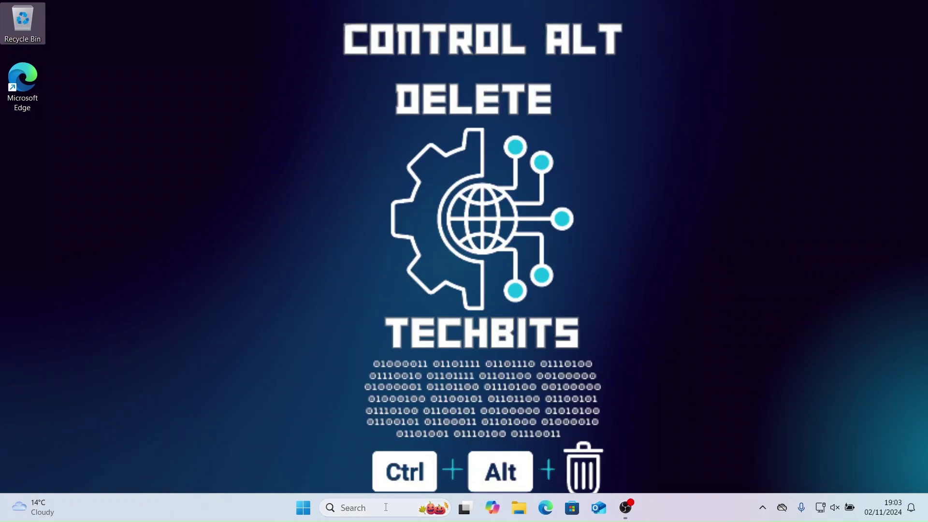
# Reopen Control Panel by searching 'control panel' from the taskbar.
pyautogui.click(368, 507)
pyautogui.write('con')
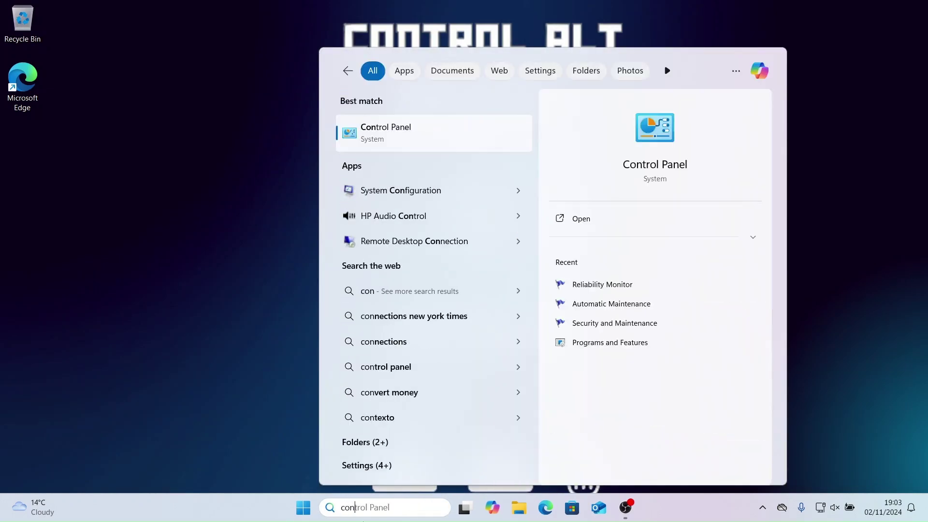
pyautogui.write('trol panel')
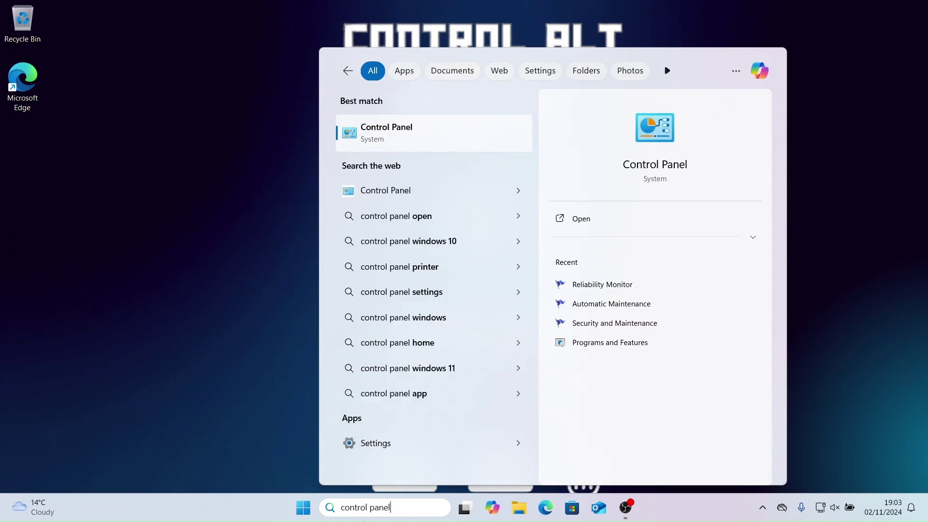
pyautogui.click(418, 131)
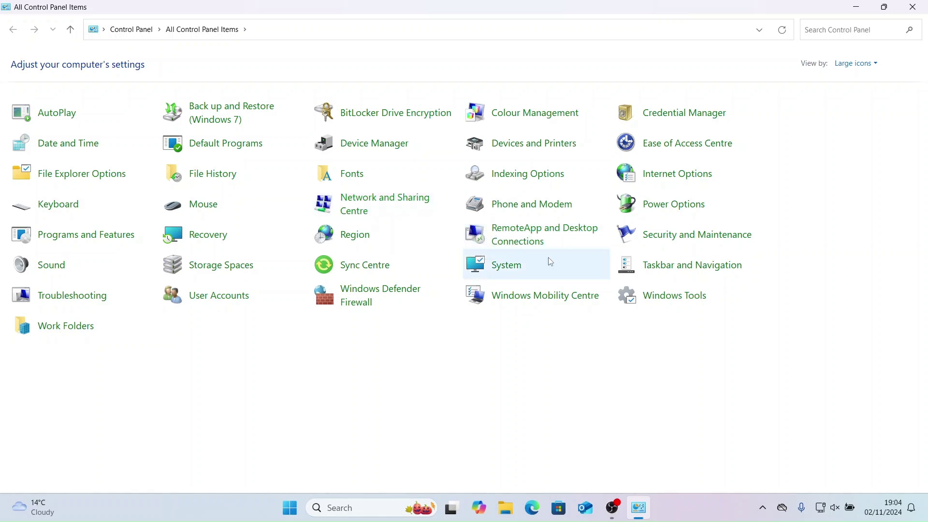
# Open Troubleshooting, check the recommended troubleshooter history, then move on to Other trouble-shooters.
pyautogui.click(83, 299)
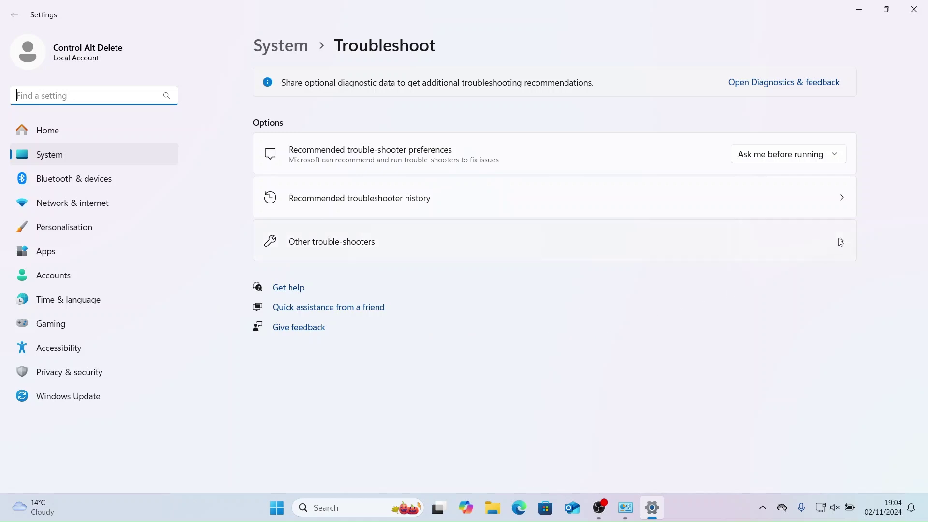
pyautogui.click(830, 203)
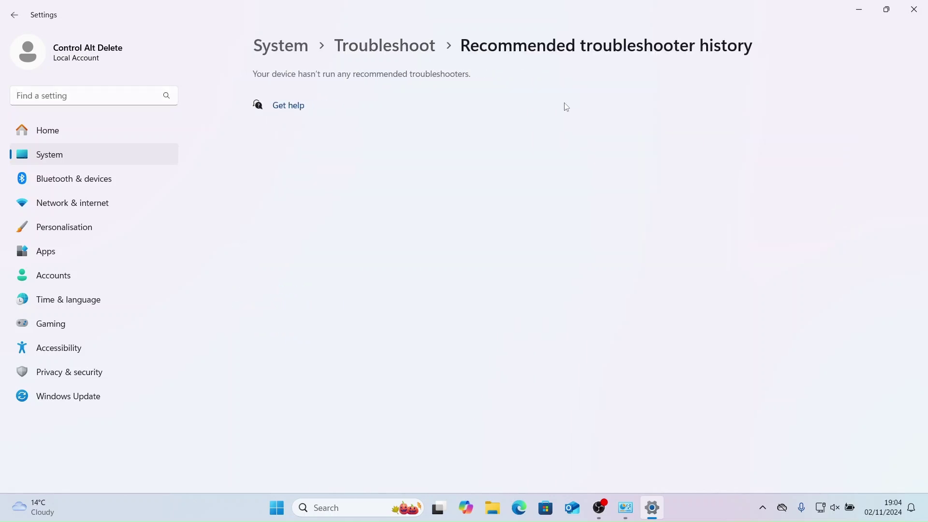
pyautogui.click(15, 15)
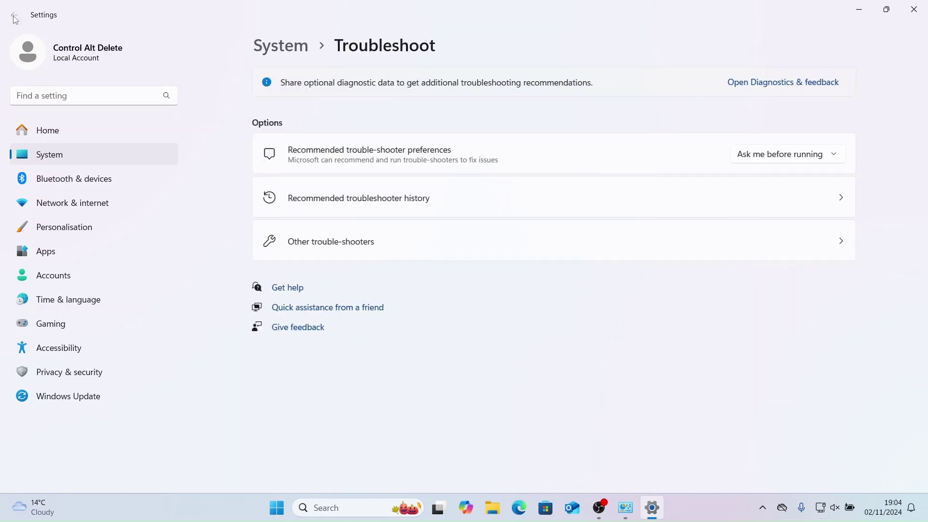
pyautogui.click(840, 245)
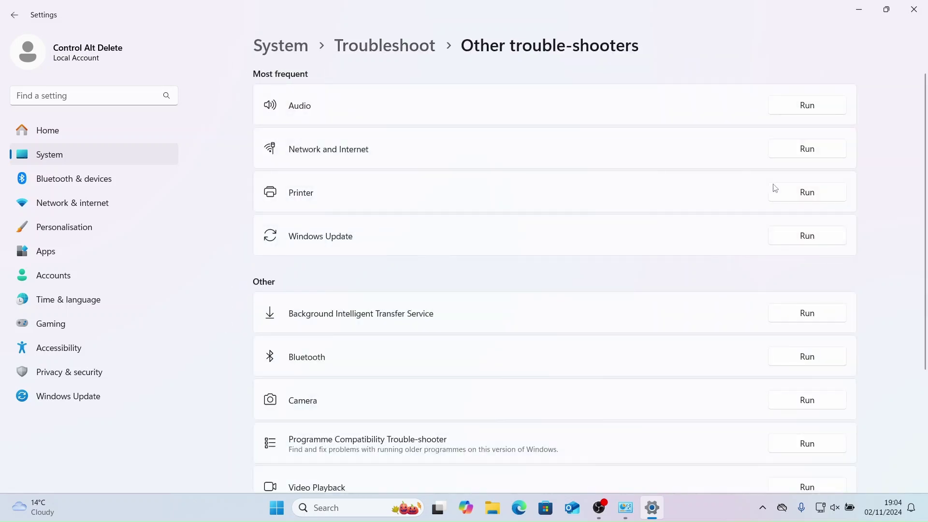
# Run the Network and Internet troubleshooter, restarting the Ethernet adaptor and retesting, then close Get Help.
pyautogui.click(802, 156)
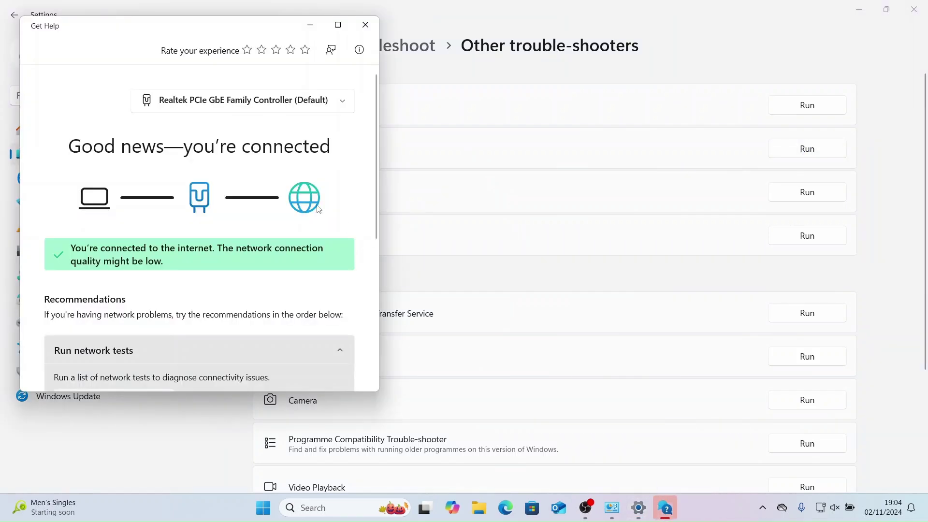
pyautogui.scroll(-3, 259, 188)
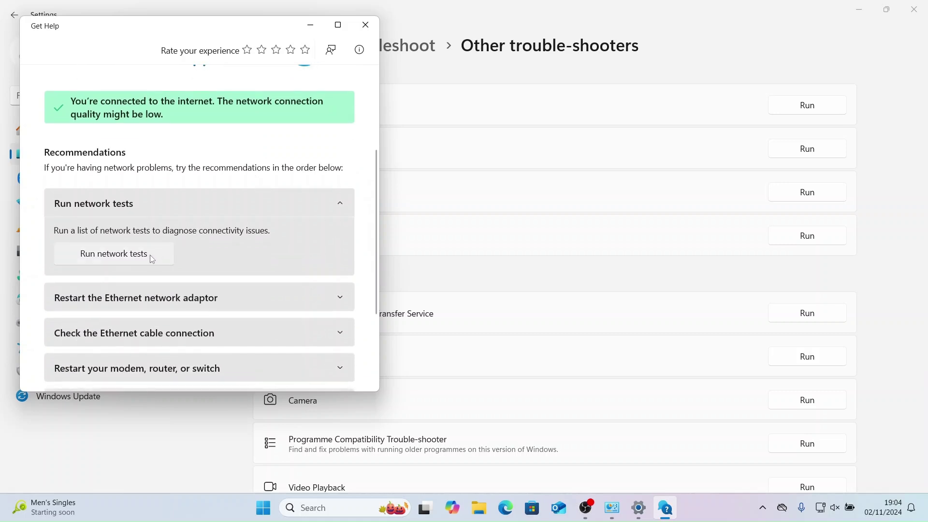
pyautogui.click(153, 258)
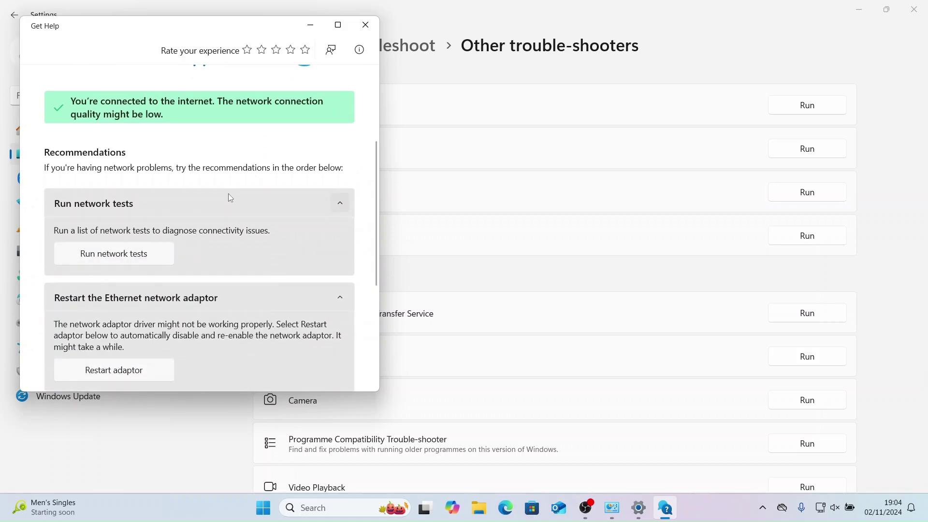
pyautogui.scroll(-1, 229, 196)
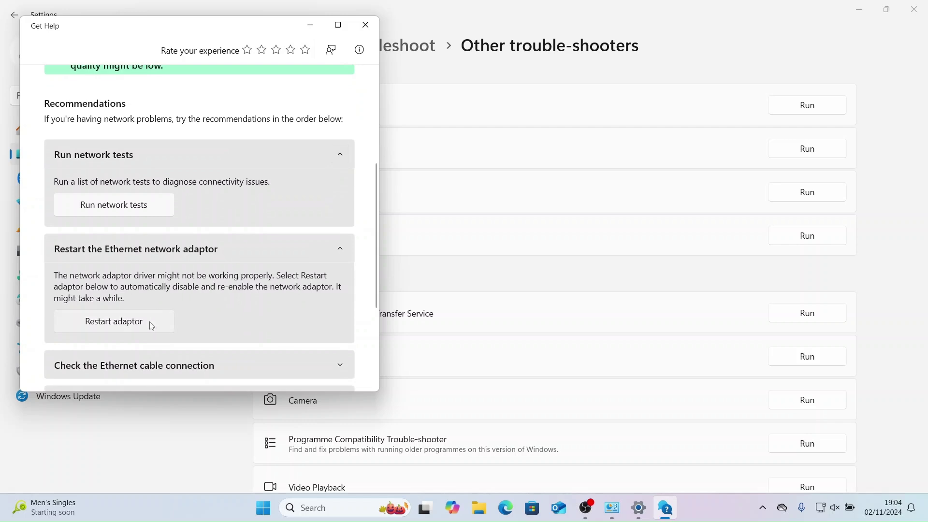
pyautogui.click(123, 328)
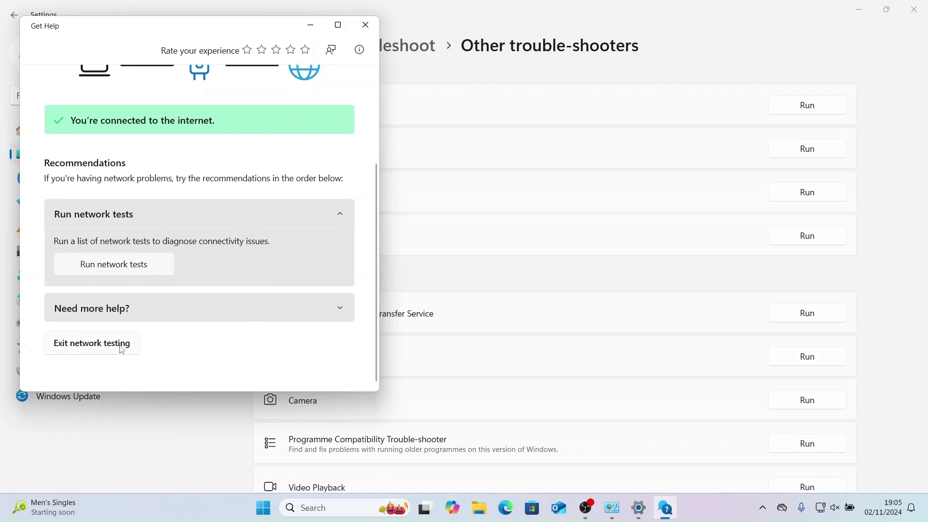
pyautogui.click(133, 264)
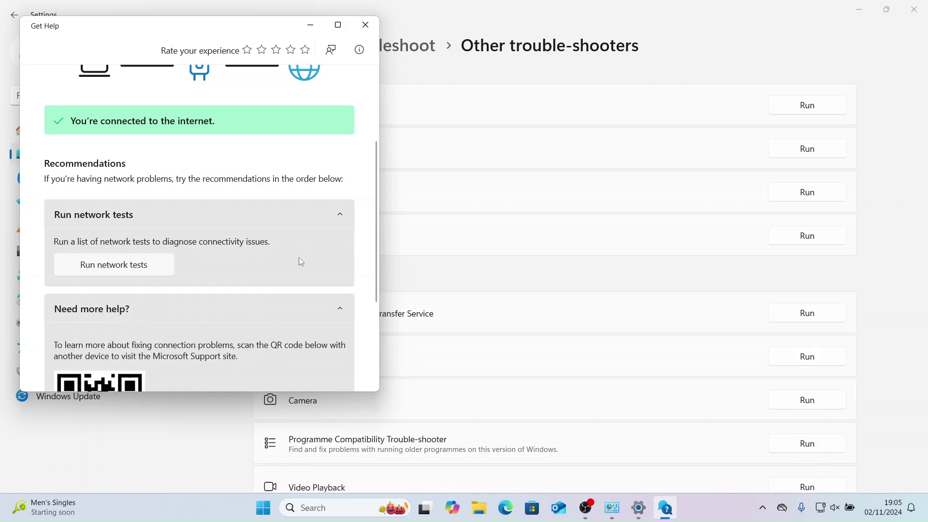
pyautogui.scroll(-3, 300, 259)
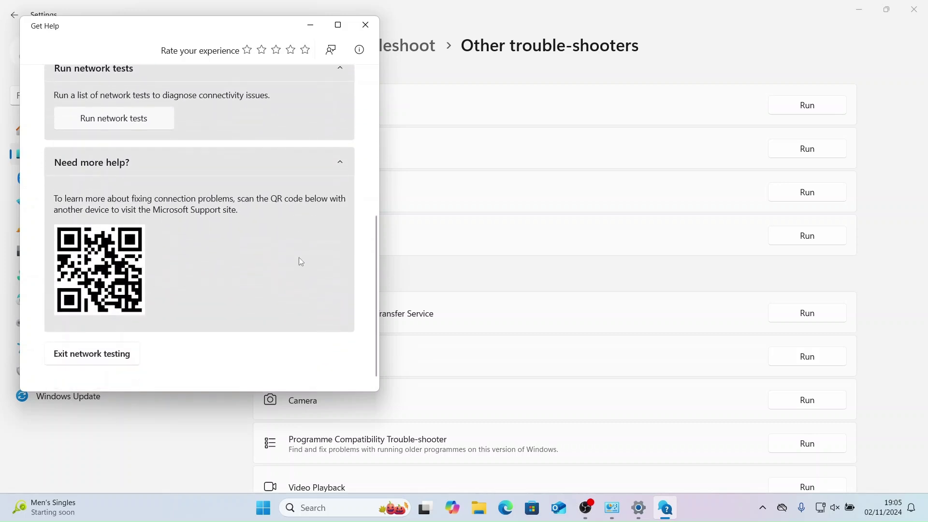
pyautogui.click(118, 354)
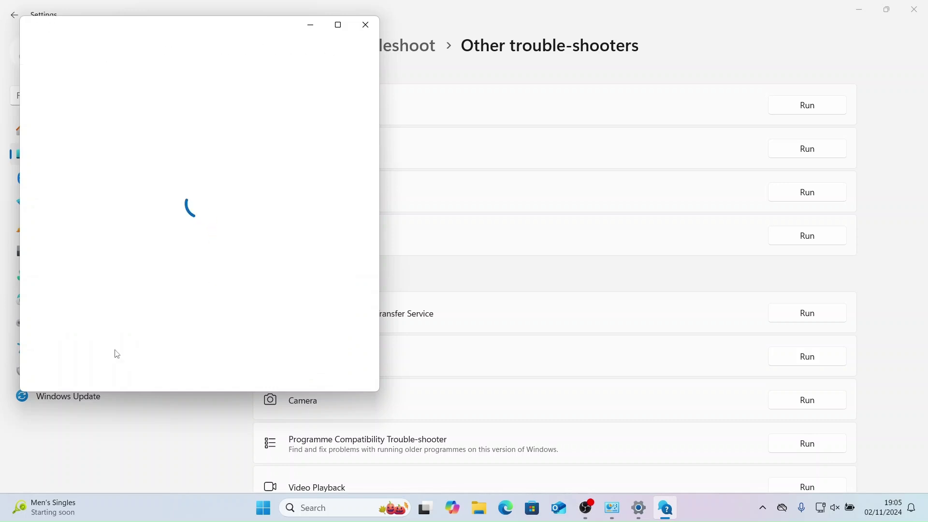
pyautogui.click(366, 25)
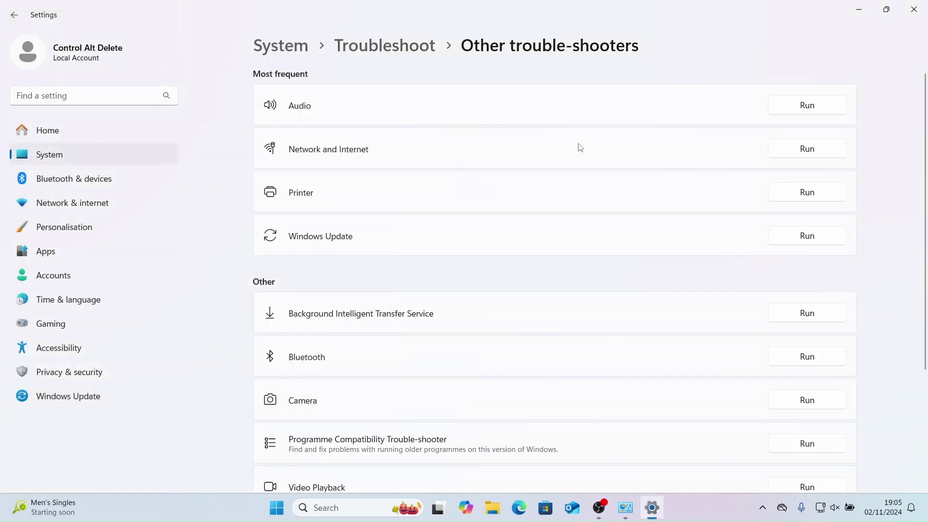
# Scroll through the remaining troubleshooters, return to Troubleshoot, and close Settings.
pyautogui.scroll(-1, 622, 176)
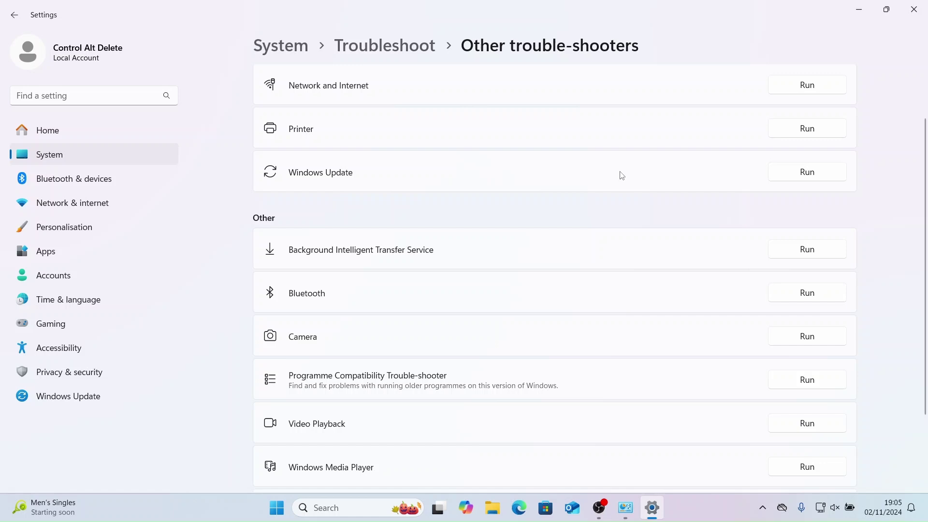
pyautogui.scroll(-1, 622, 176)
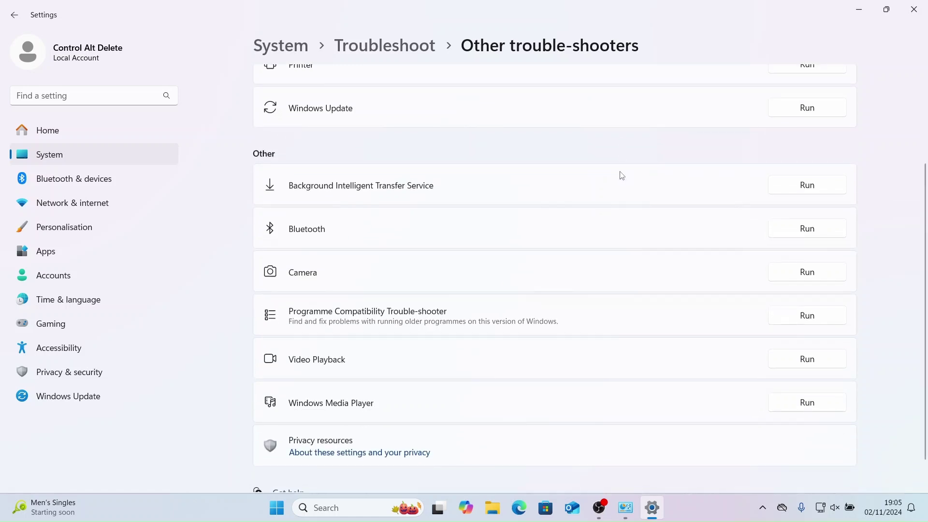
pyautogui.scroll(-1, 622, 176)
pyautogui.scroll(3, 621, 175)
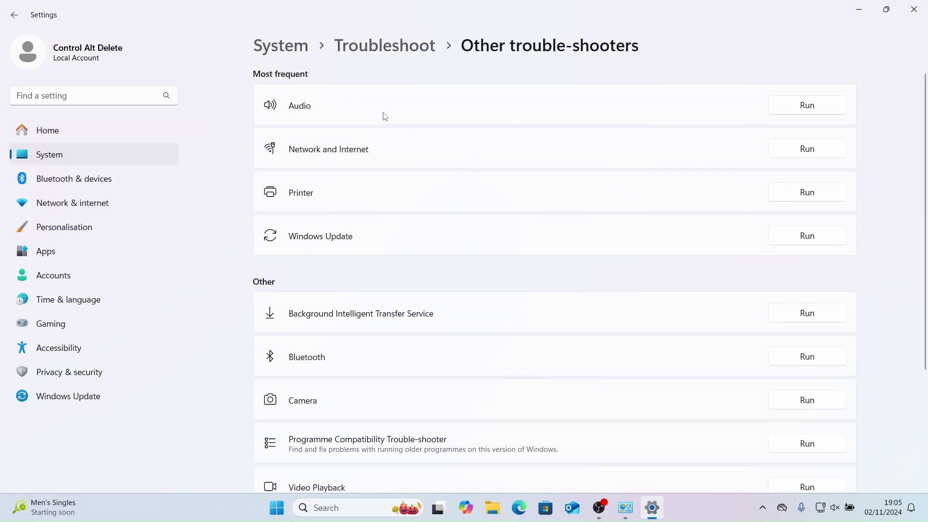
pyautogui.click(21, 5)
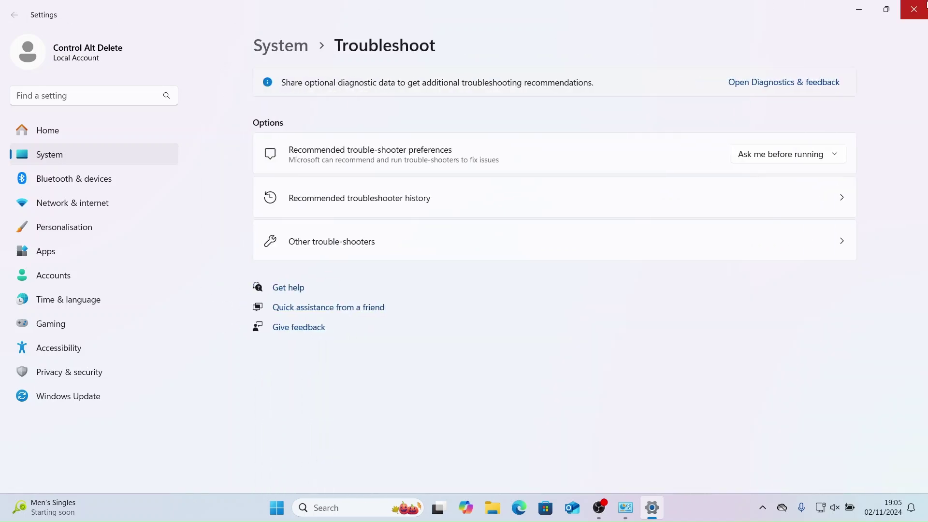
pyautogui.click(925, 7)
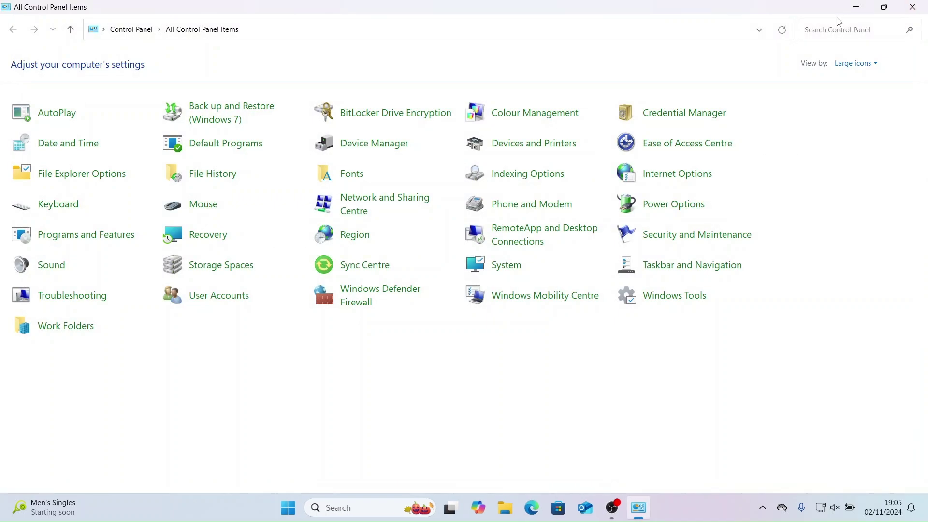
# Close Control Panel, then launch Task Manager from a 'task manager' search and maximize it.
pyautogui.click(918, 14)
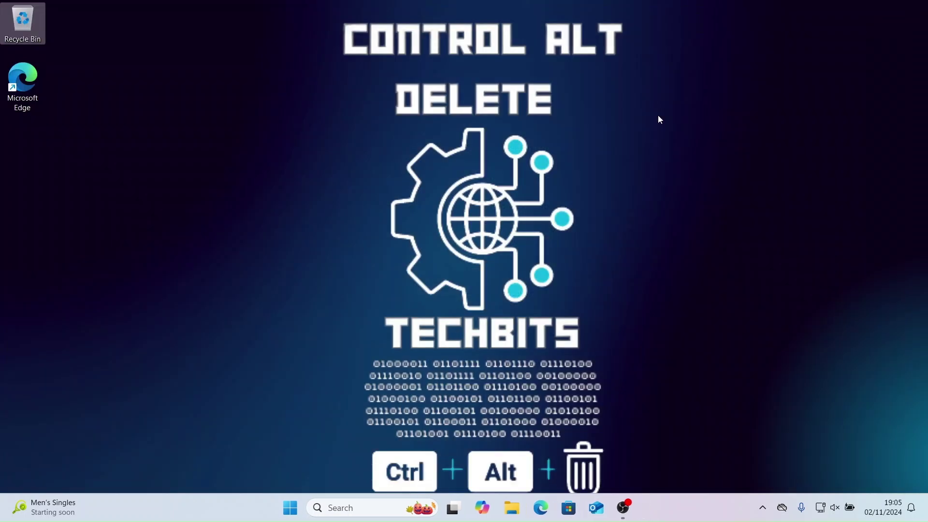
pyautogui.click(365, 512)
pyautogui.write('task mana')
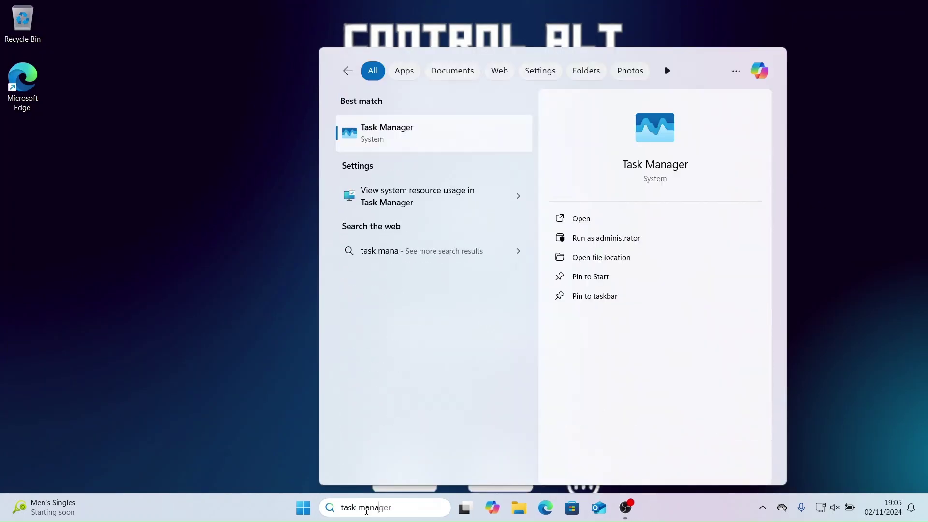
pyautogui.write('ger')
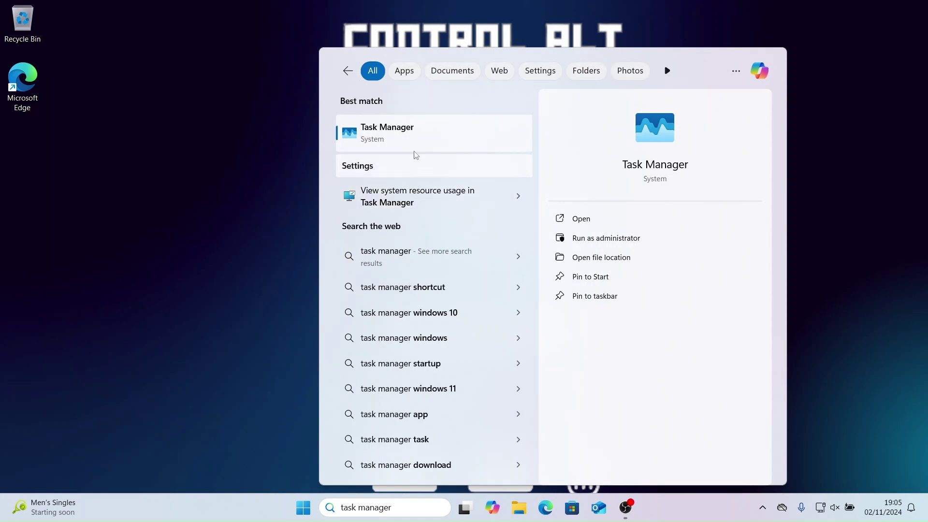
pyautogui.click(415, 132)
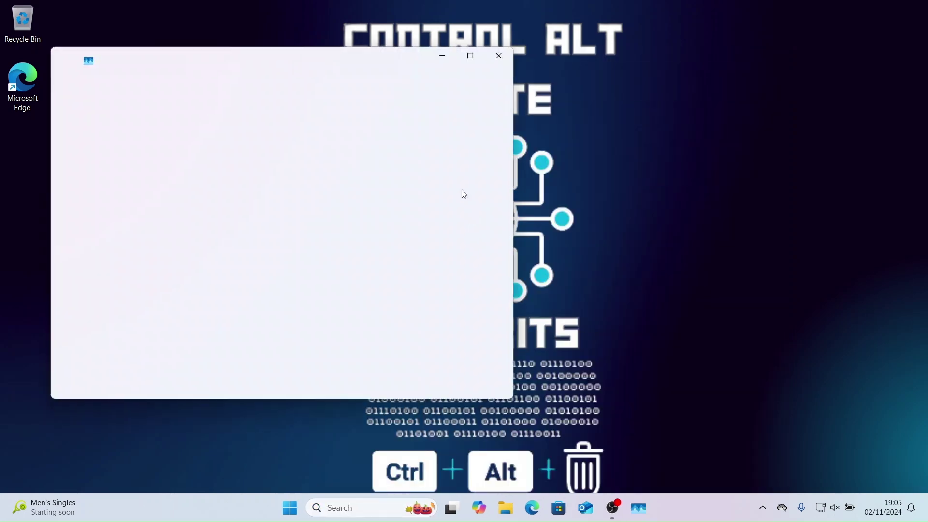
pyautogui.click(471, 56)
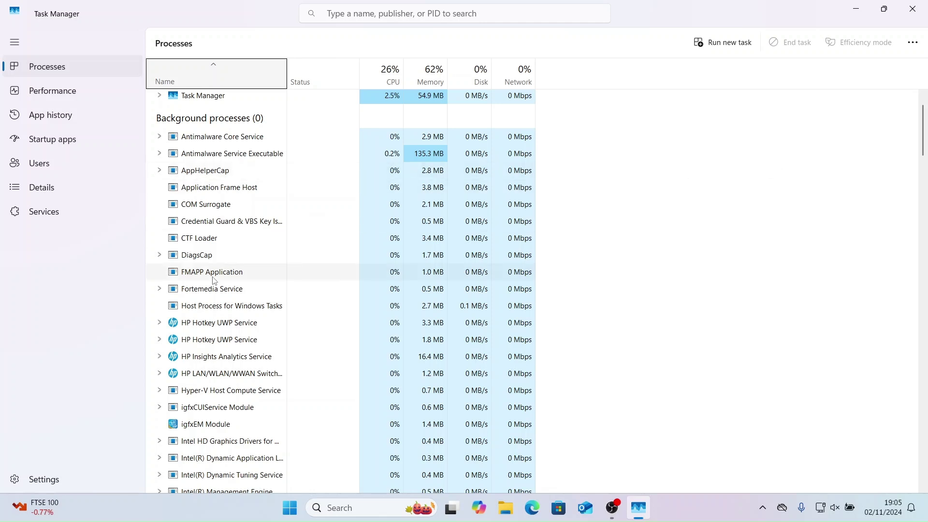
# Open the HP Hotkey UWP Service's file location, then close that Explorer window.
pyautogui.rightClick(219, 325)
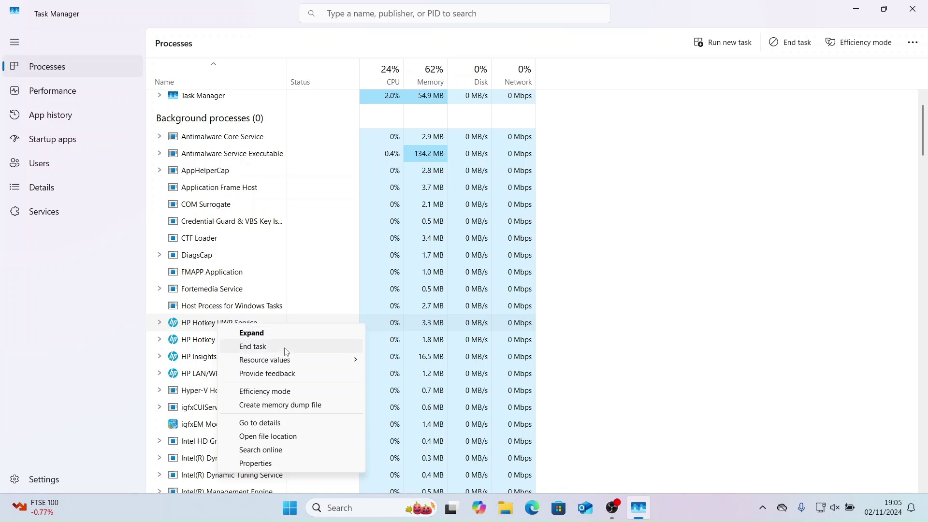
pyautogui.click(282, 438)
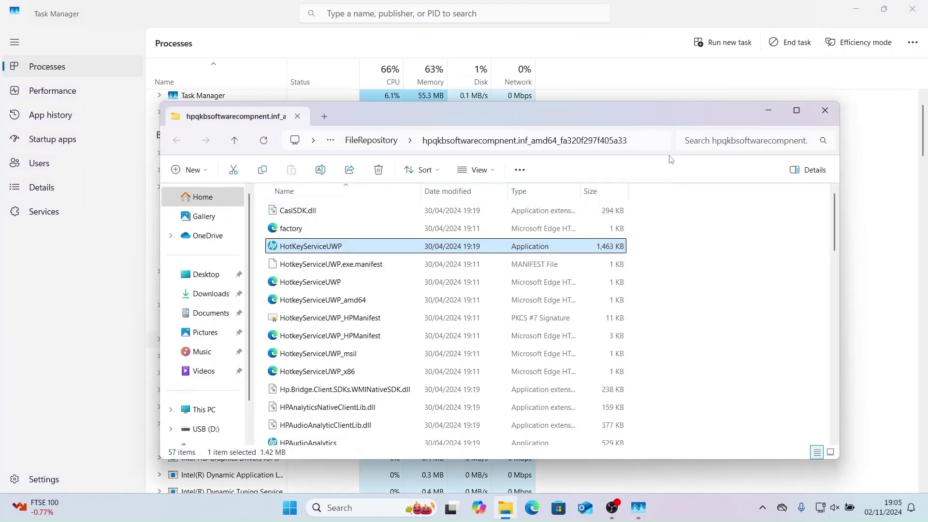
pyautogui.click(825, 110)
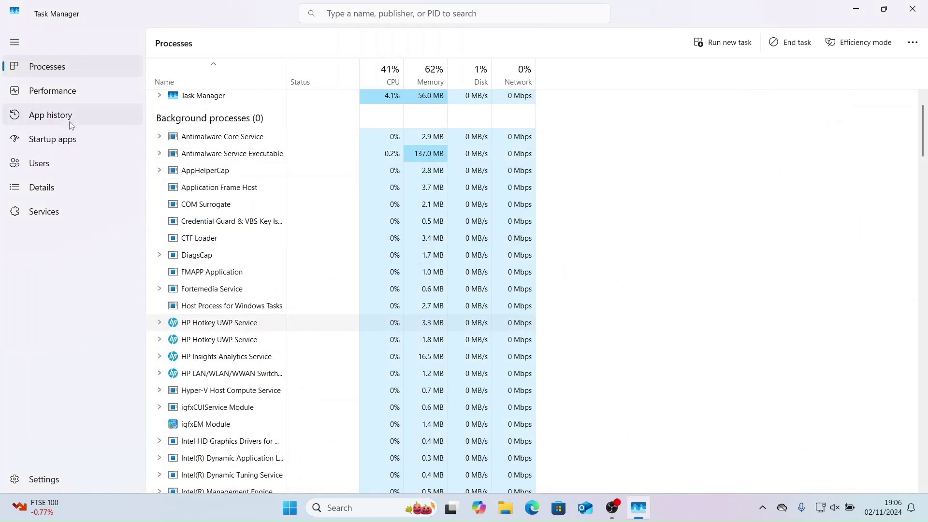
# Step through Performance graphs for CPU, Memory, Disk 0 (C:), Disk 1 (D:), Ethernet and GPU 0, then App history.
pyautogui.click(57, 96)
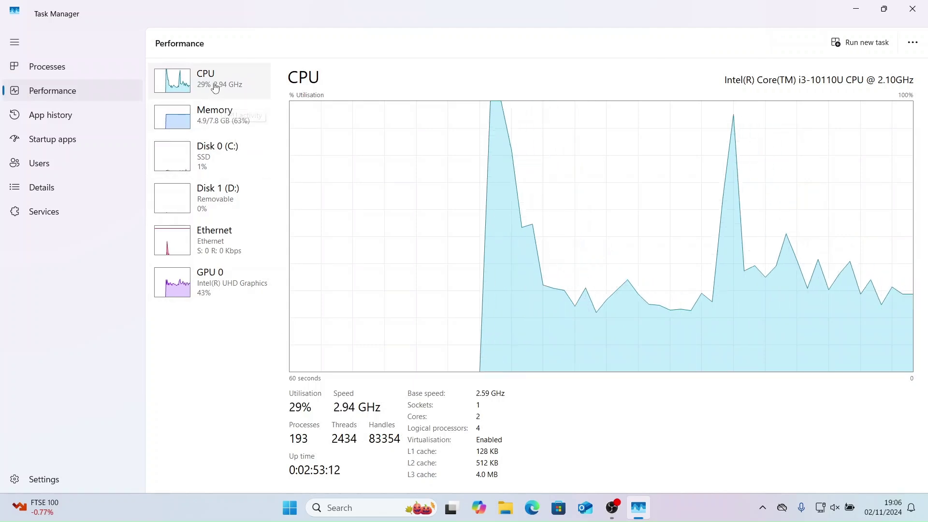
pyautogui.click(223, 118)
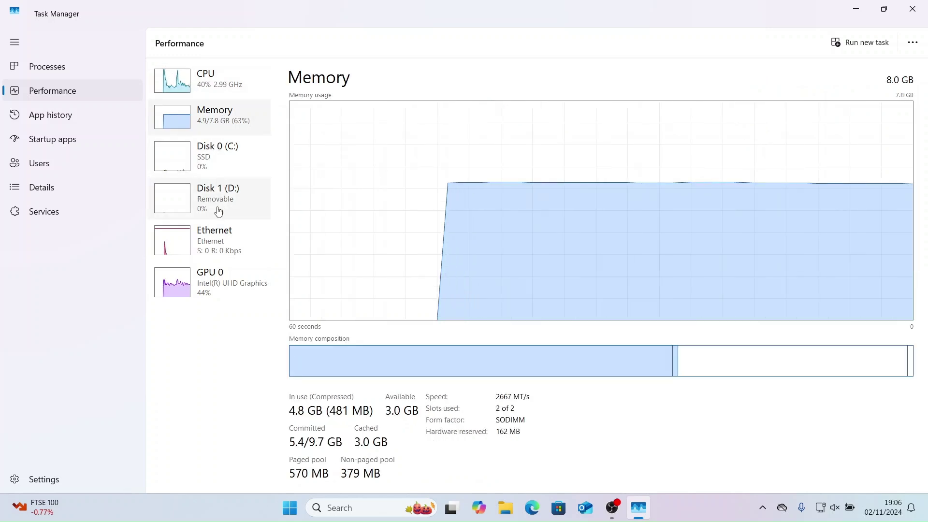
pyautogui.click(207, 165)
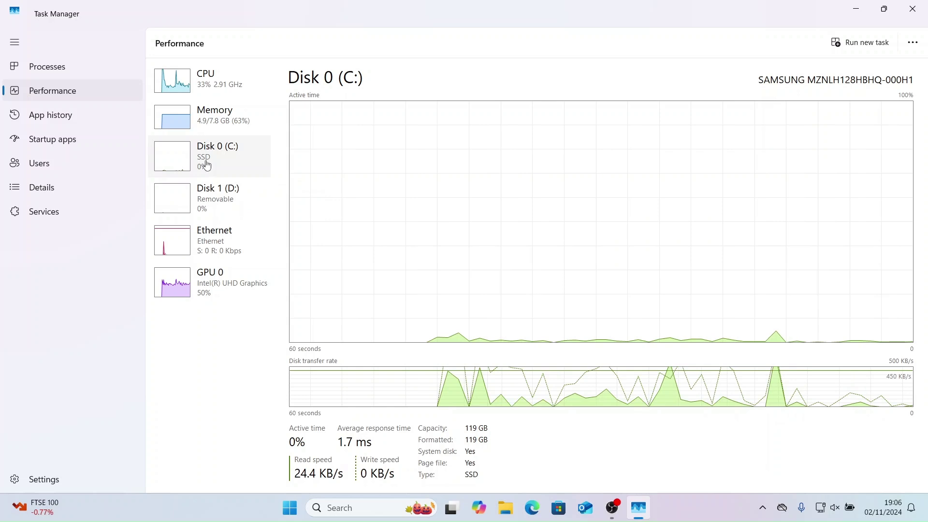
pyautogui.click(209, 200)
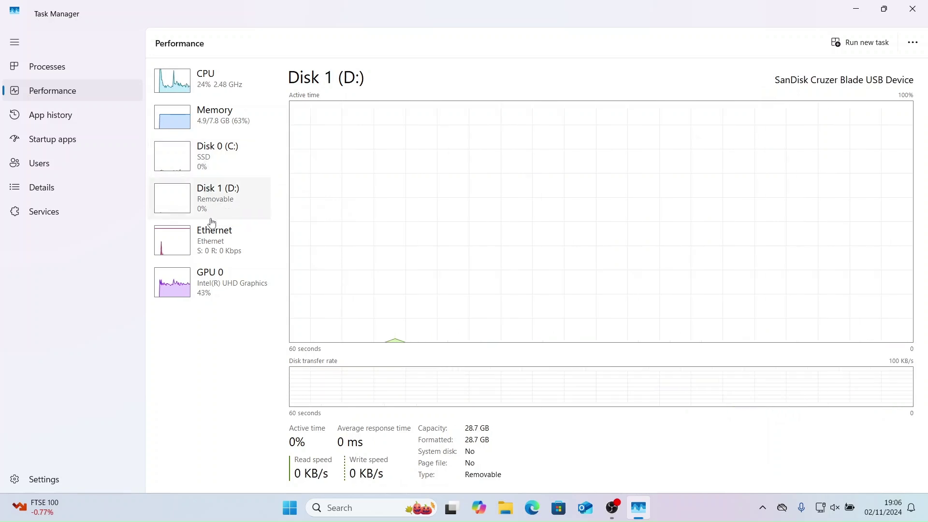
pyautogui.click(215, 241)
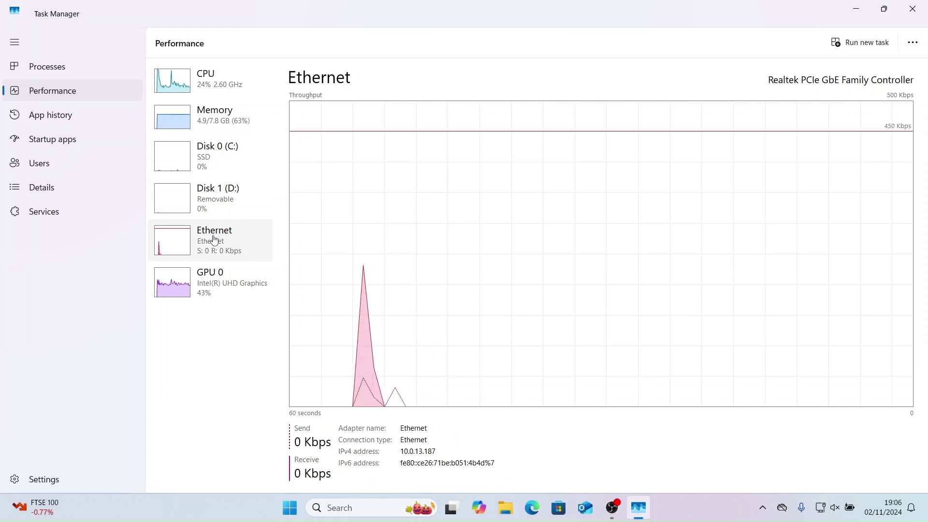
pyautogui.click(213, 279)
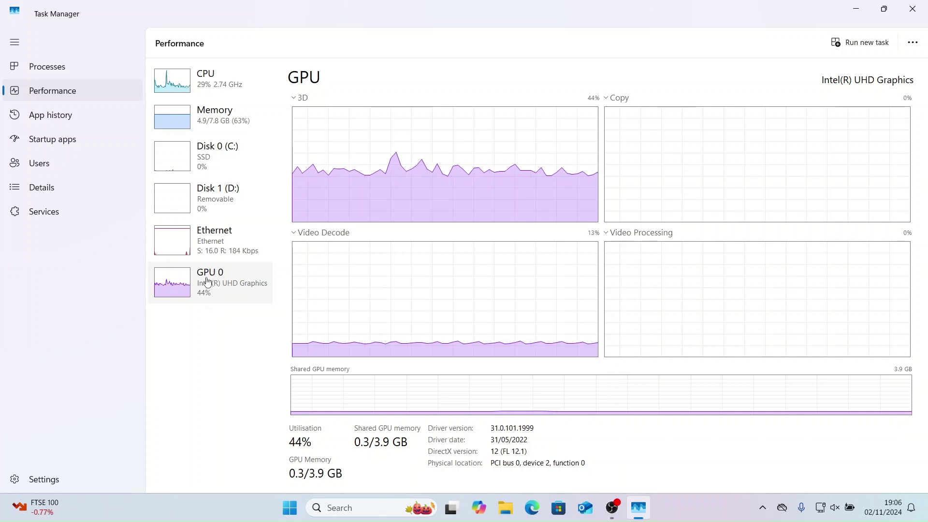
pyautogui.click(59, 120)
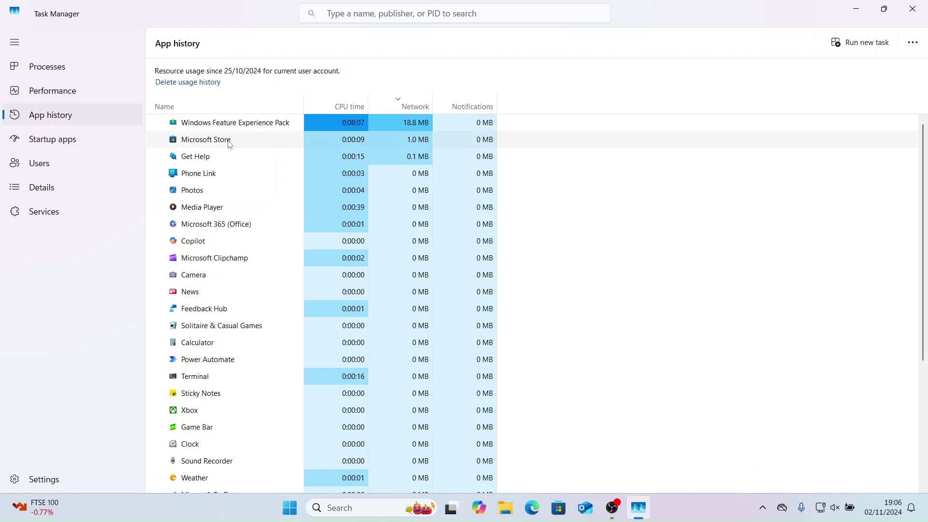
# Scroll through the App history table, then switch to Startup apps.
pyautogui.scroll(-1, 229, 143)
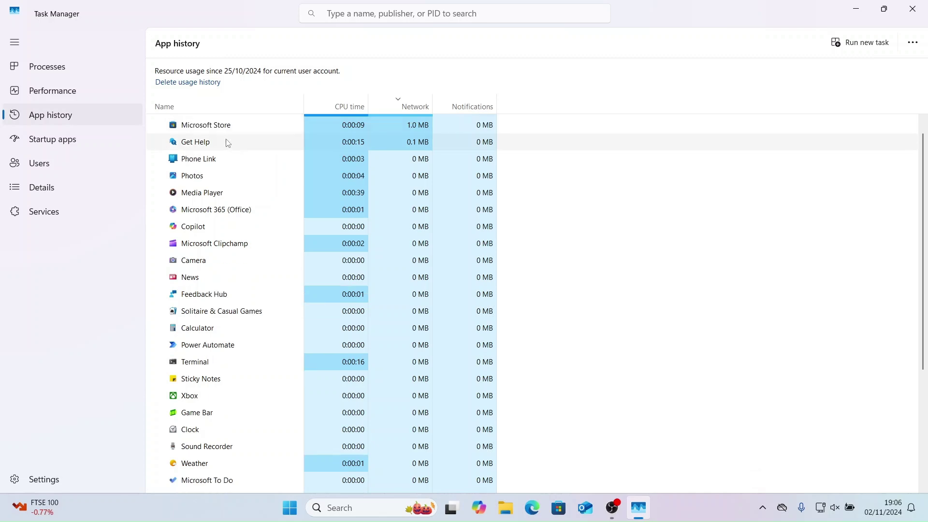
pyautogui.scroll(1, 228, 143)
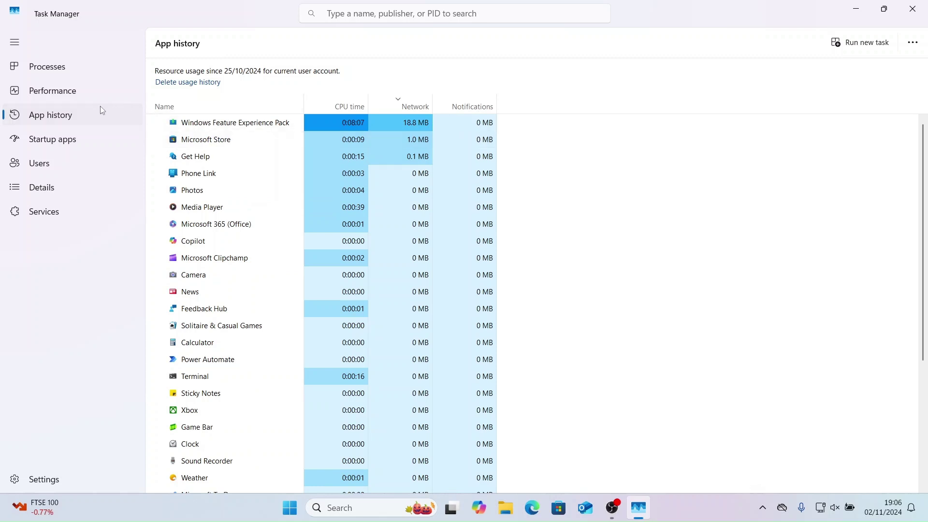
pyautogui.click(66, 142)
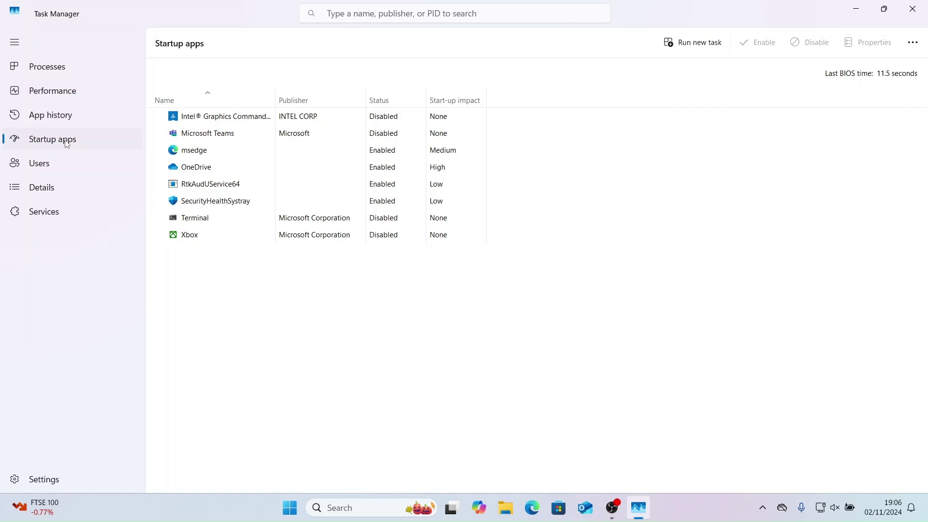
pyautogui.rightClick(222, 141)
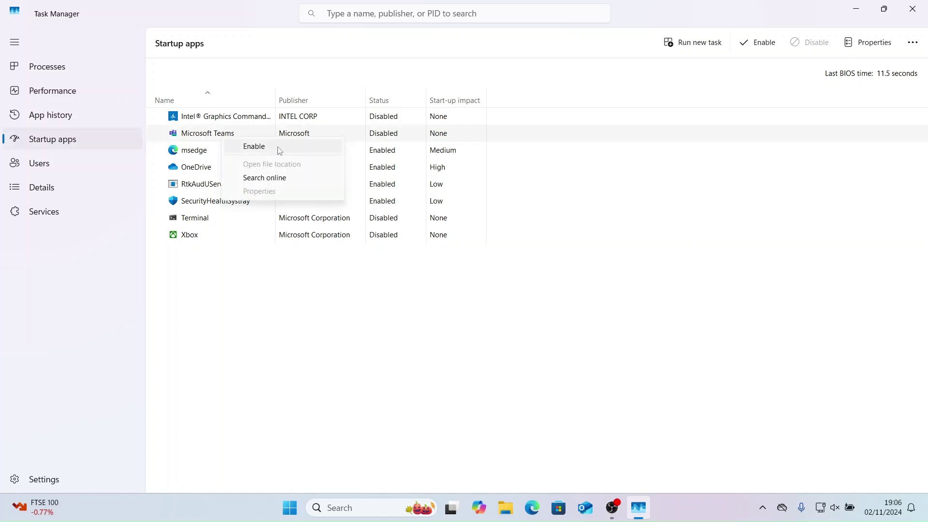
pyautogui.click(195, 170)
pyautogui.rightClick(195, 169)
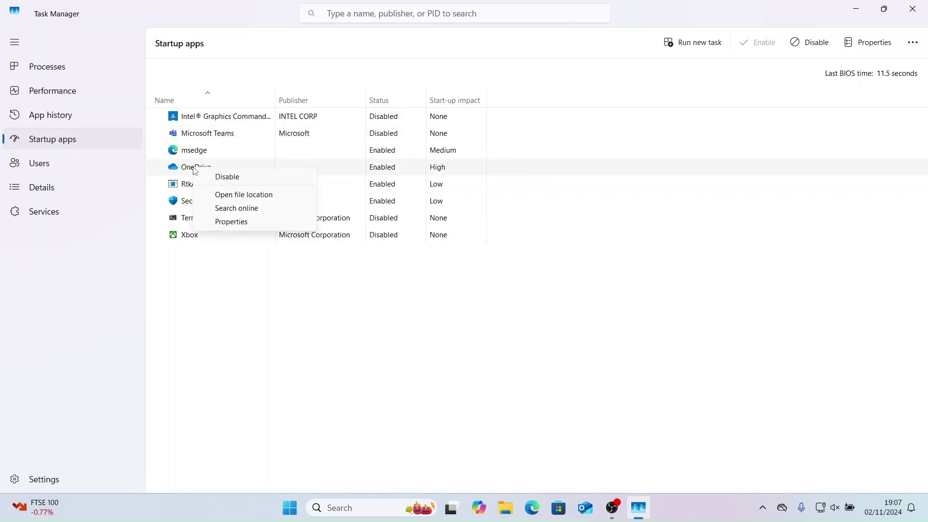
pyautogui.click(230, 223)
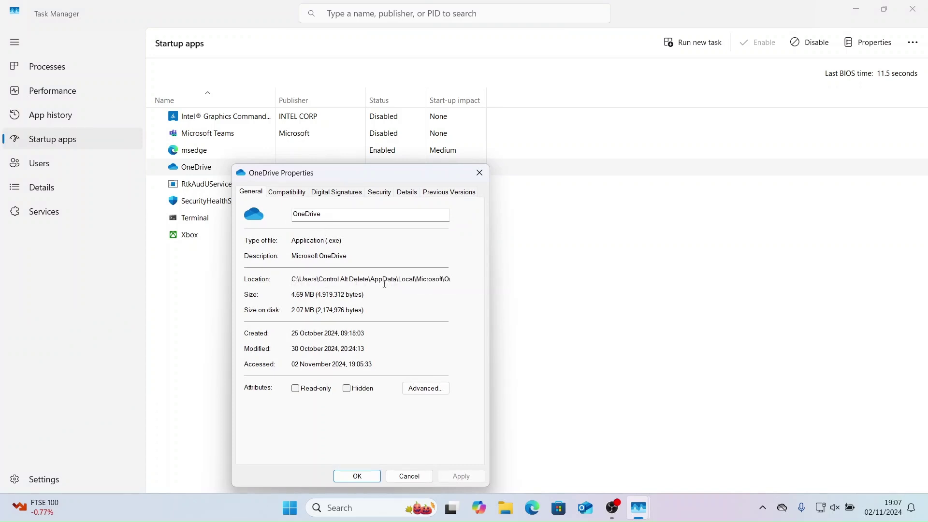
pyautogui.click(448, 192)
pyautogui.click(408, 193)
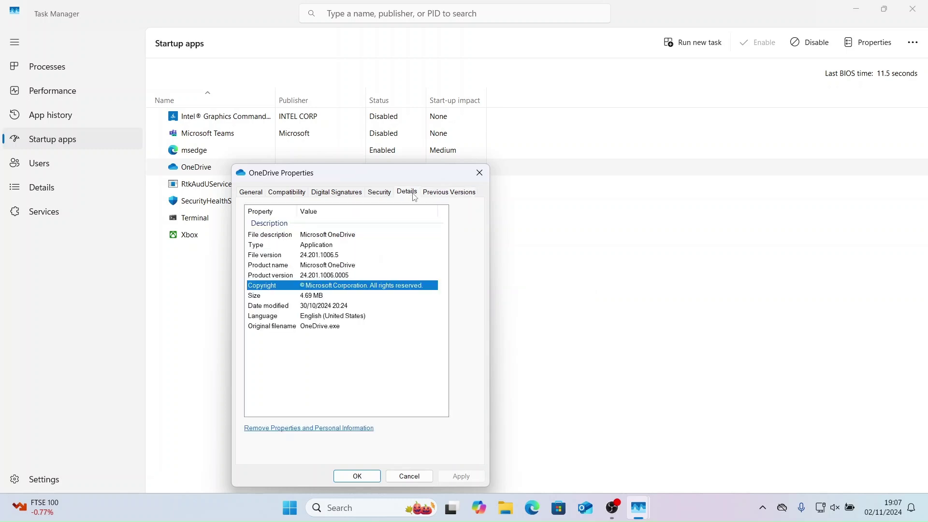
pyautogui.click(323, 256)
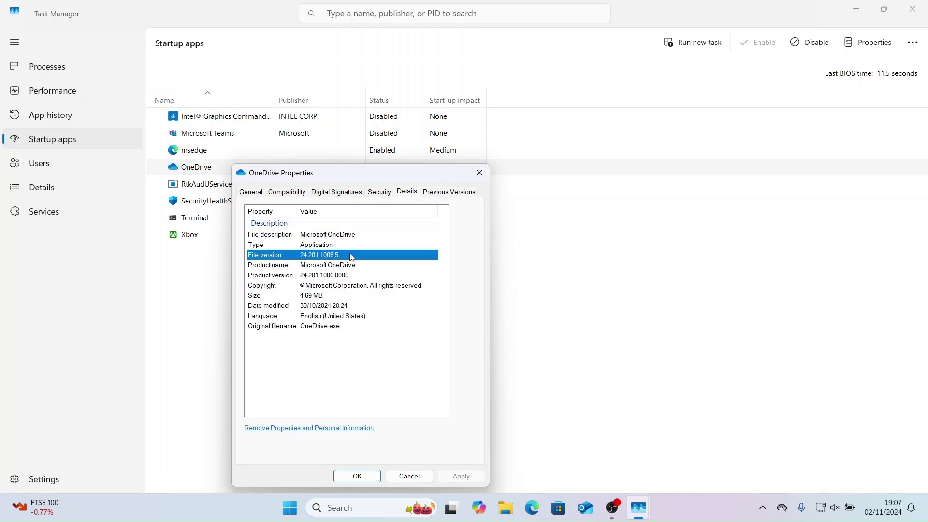
pyautogui.click(335, 307)
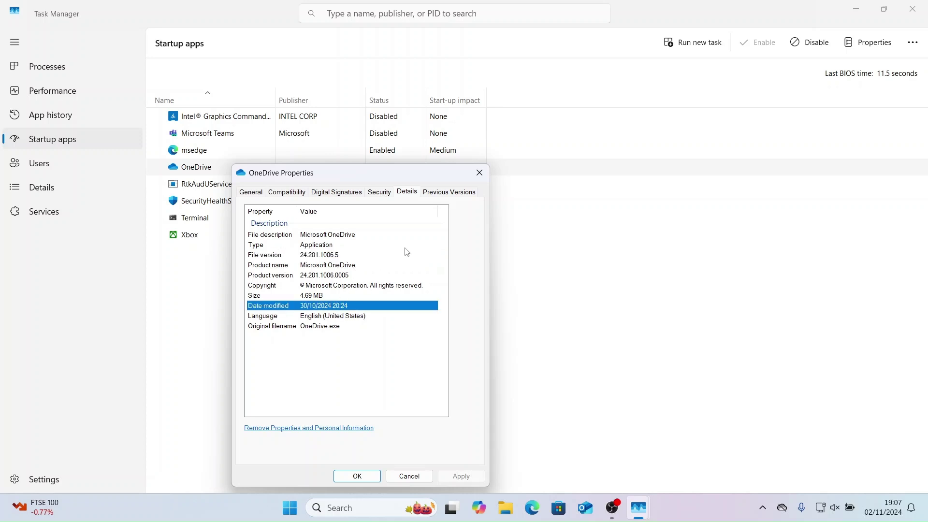
pyautogui.click(476, 180)
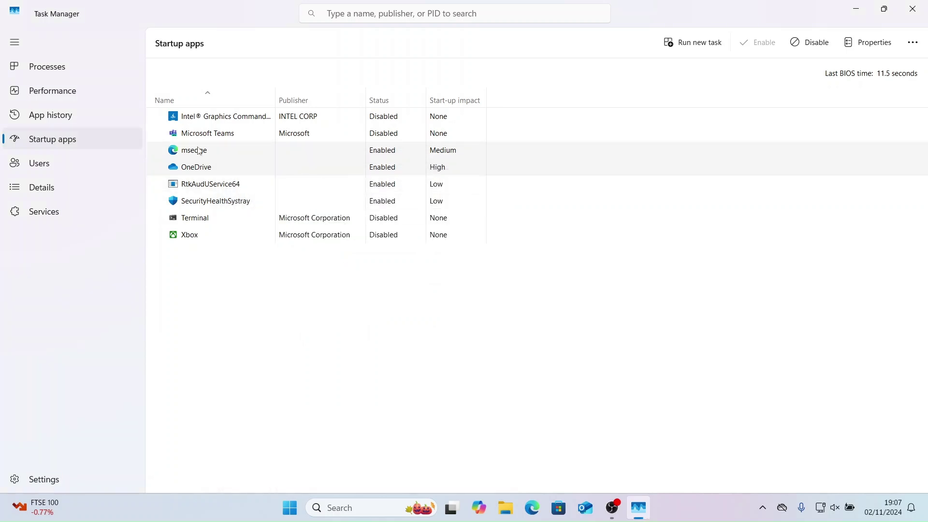
pyautogui.click(59, 164)
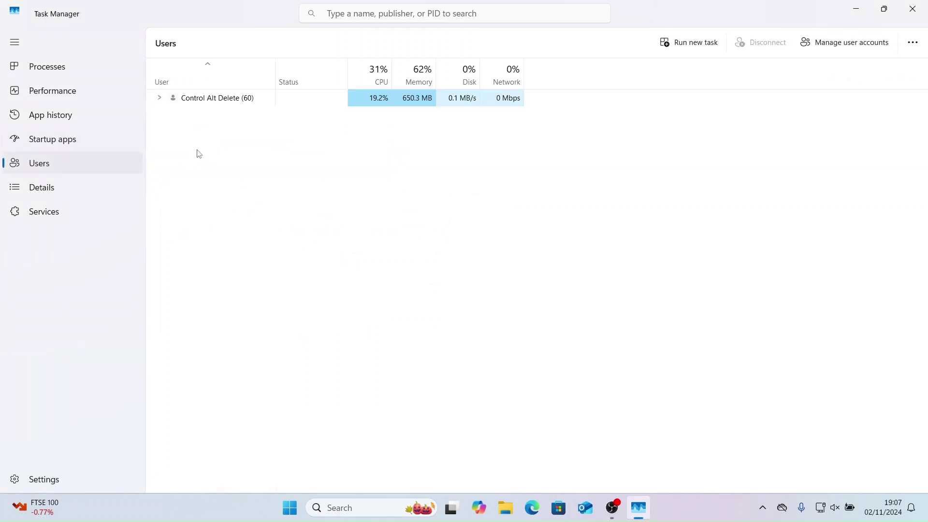
pyautogui.rightClick(208, 102)
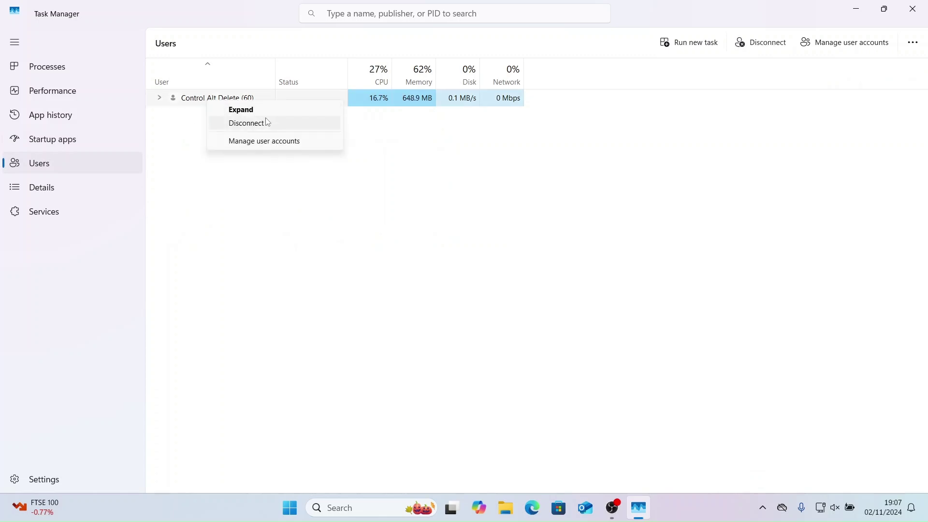
pyautogui.click(160, 99)
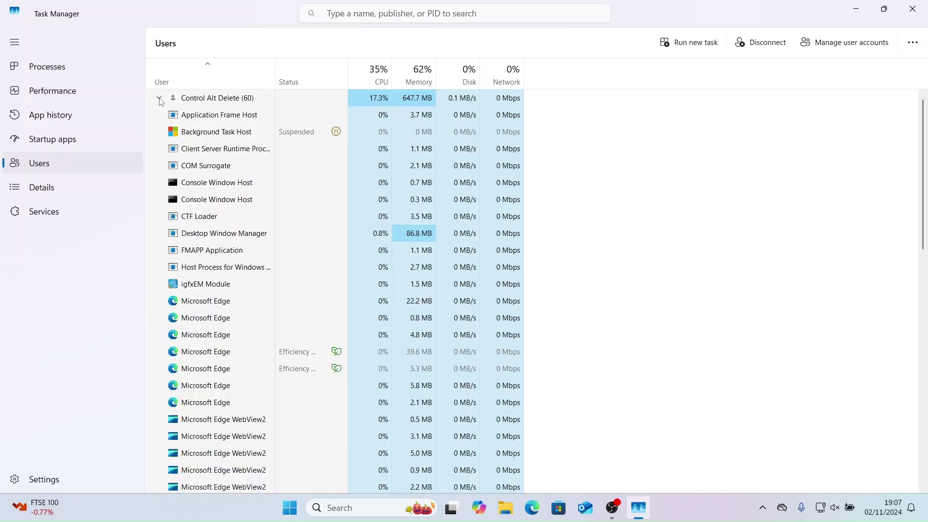
pyautogui.scroll(-1, 205, 121)
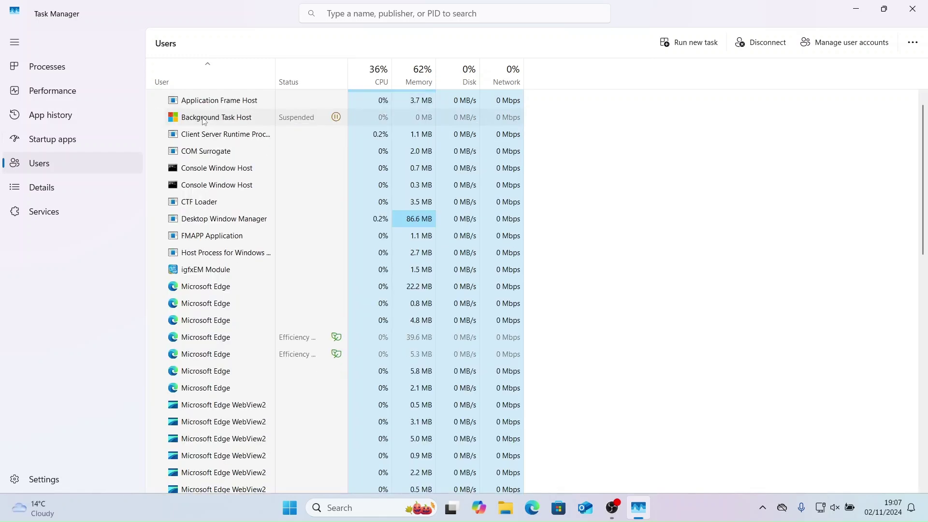
pyautogui.scroll(-1, 205, 121)
pyautogui.scroll(2, 205, 121)
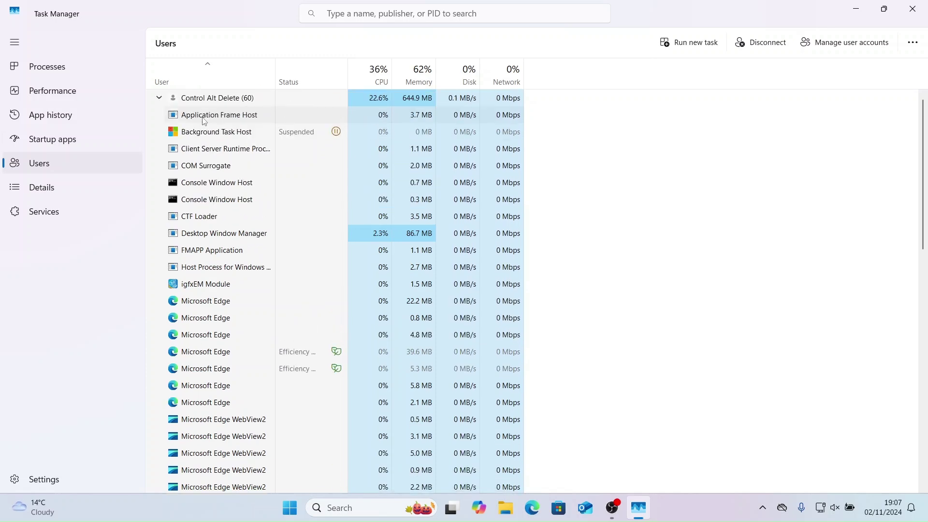
pyautogui.scroll(-3, 205, 121)
pyautogui.scroll(-1, 204, 121)
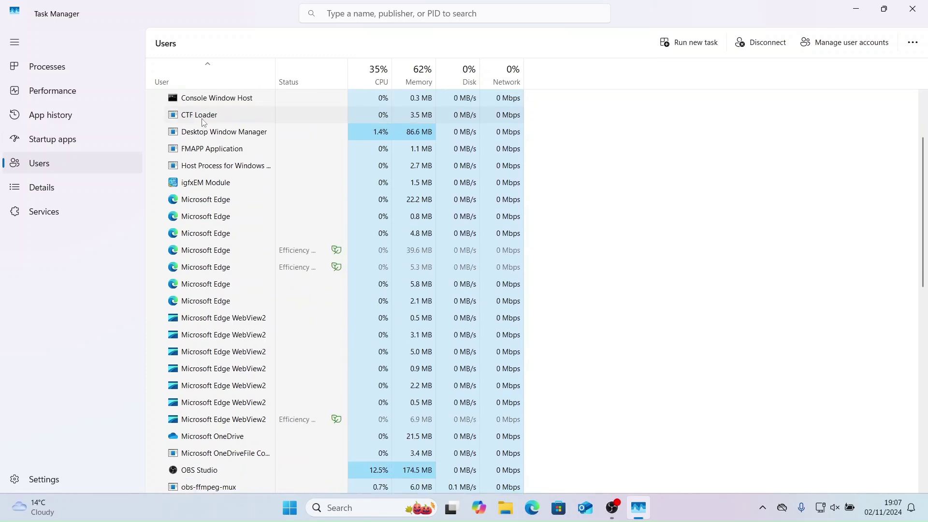
pyautogui.scroll(4, 204, 121)
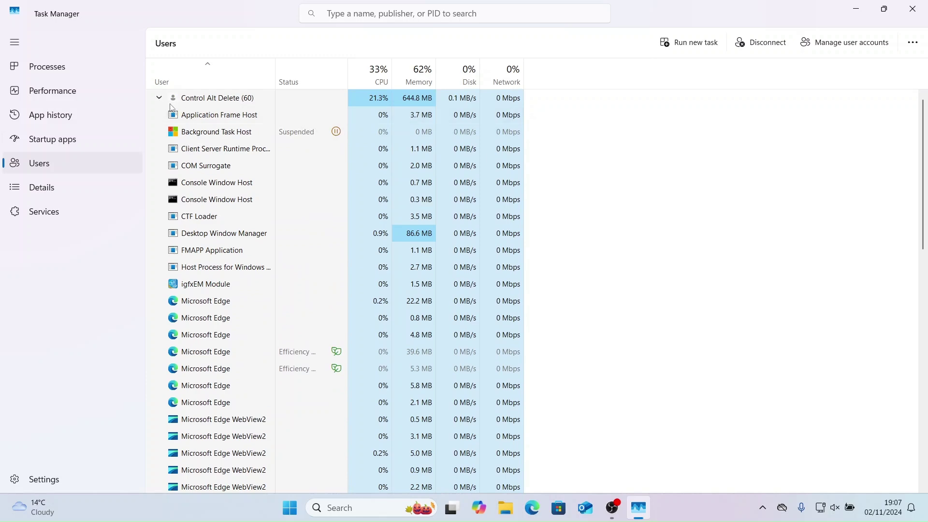
pyautogui.click(160, 101)
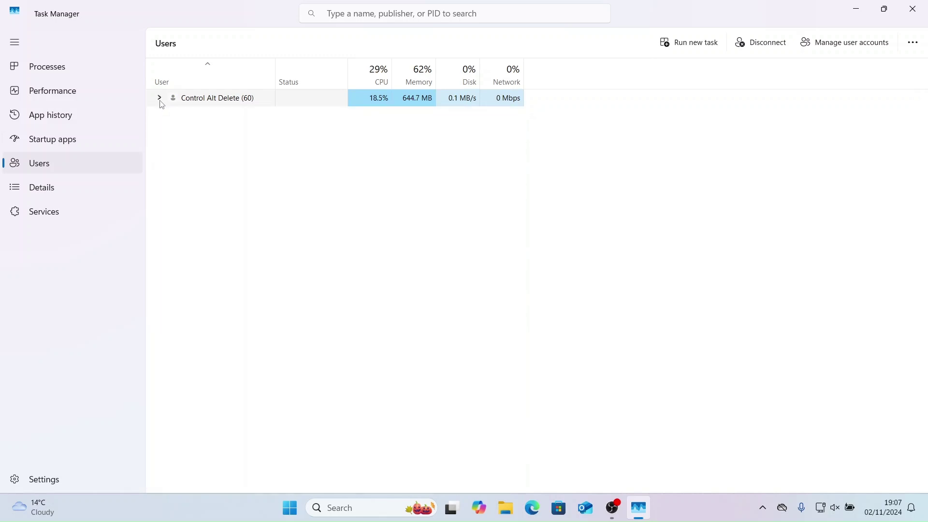
# View the Details list and conhost.exe's options, then switch to the Services page.
pyautogui.click(56, 189)
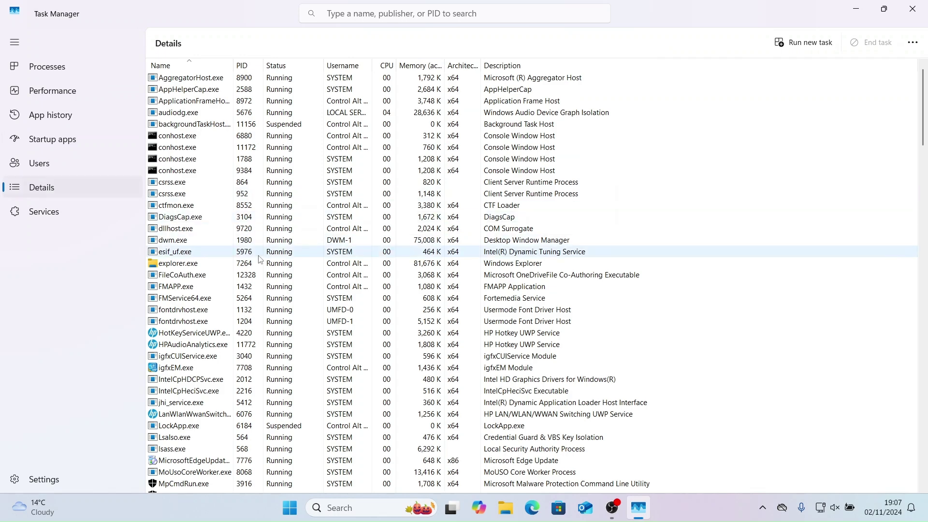
pyautogui.rightClick(251, 152)
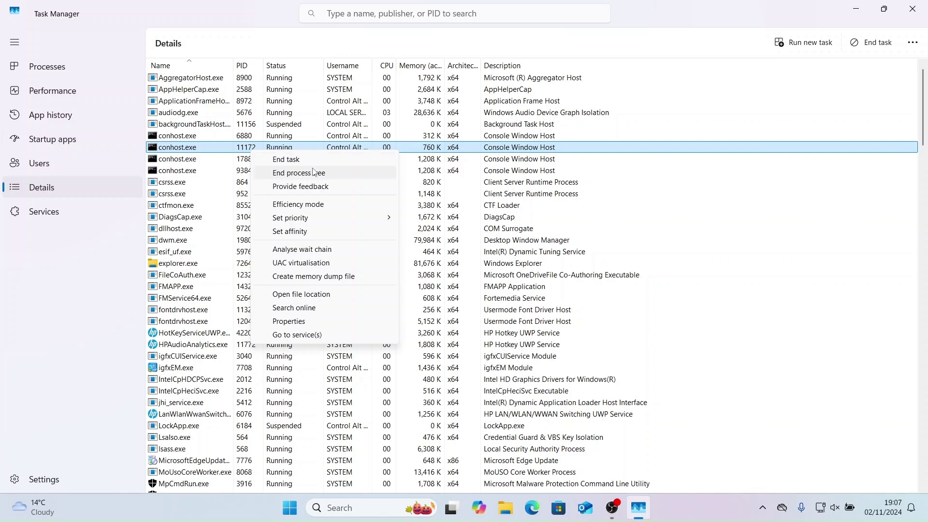
pyautogui.moveTo(339, 218)
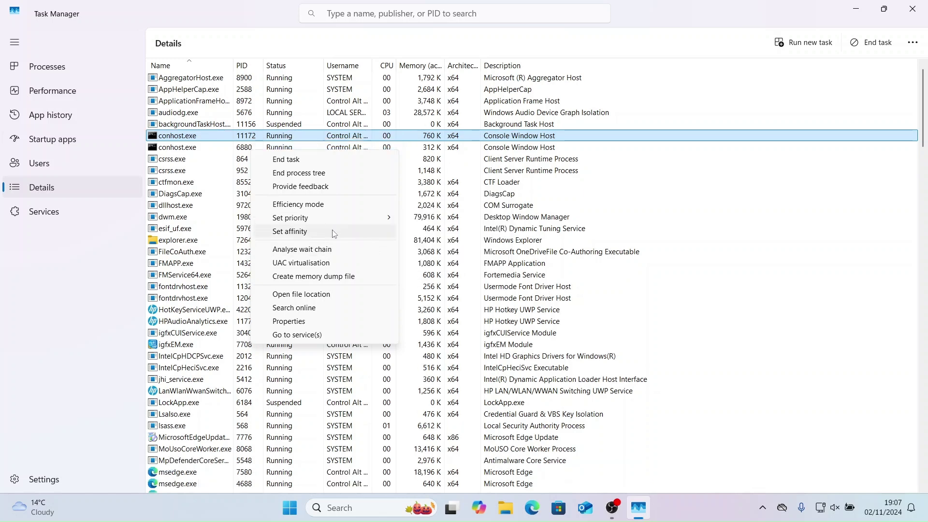
pyautogui.click(48, 218)
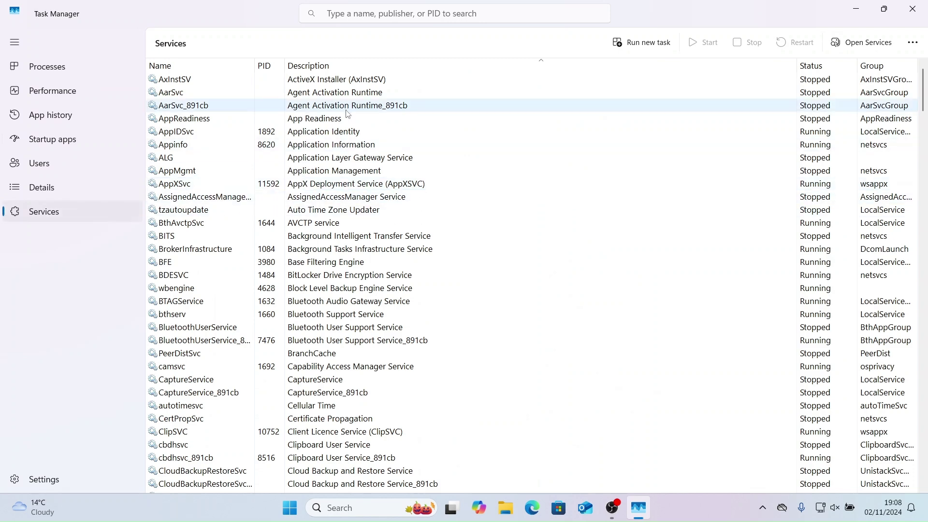
# Sort services by description and restart the Windows Update (wuauserv) service.
pyautogui.click(336, 67)
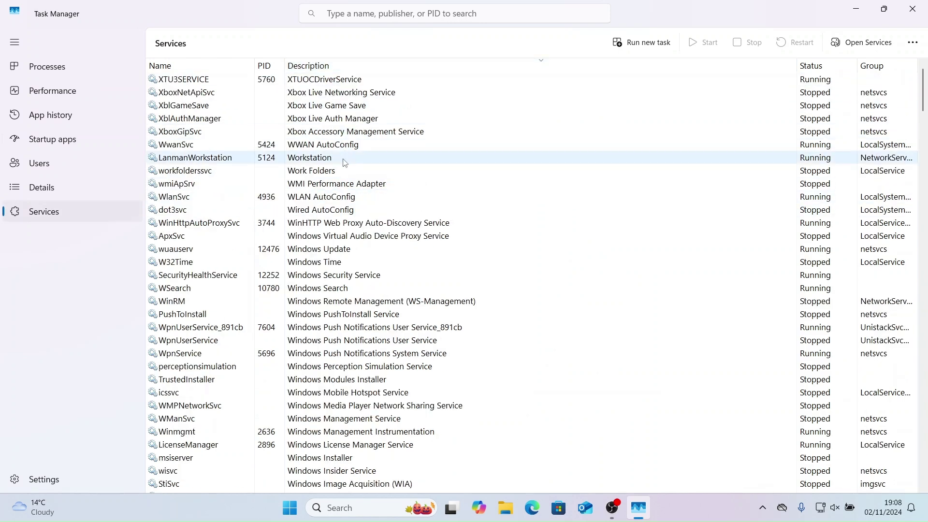
pyautogui.scroll(-1, 345, 163)
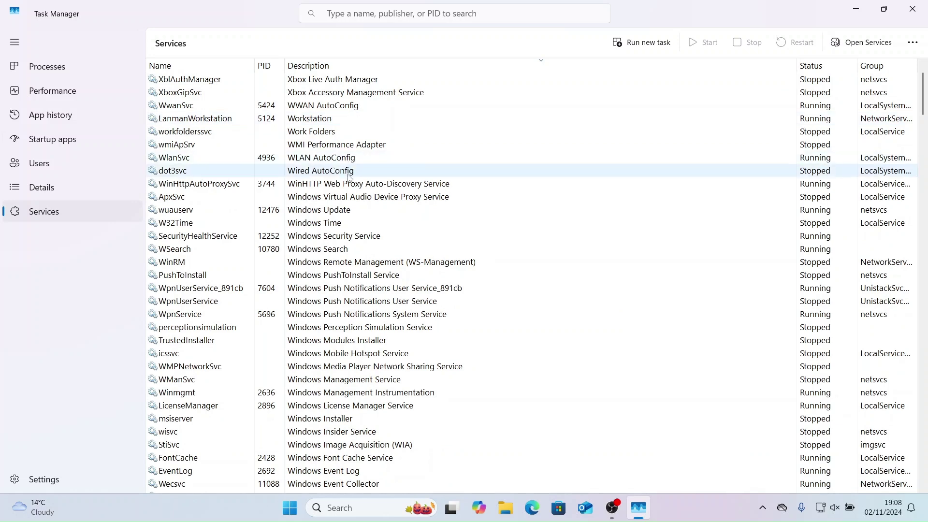
pyautogui.click(349, 210)
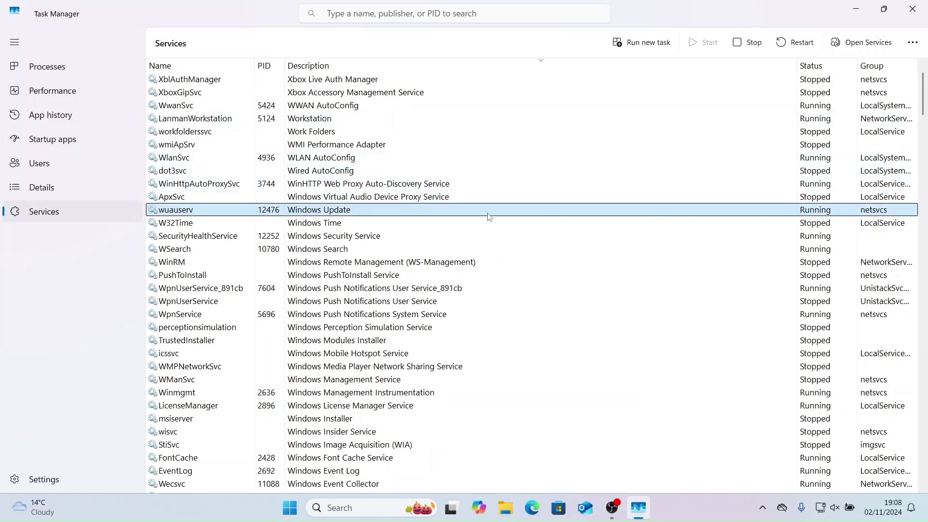
pyautogui.rightClick(388, 211)
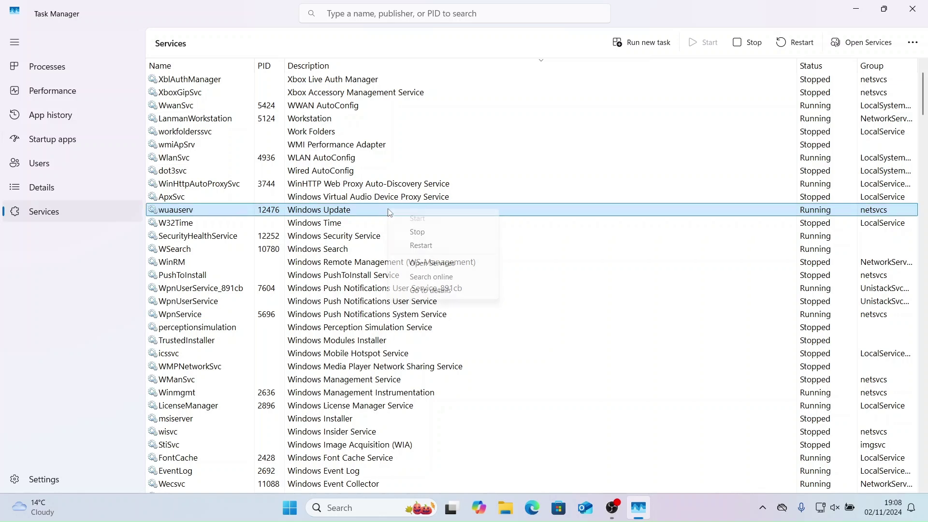
pyautogui.click(434, 247)
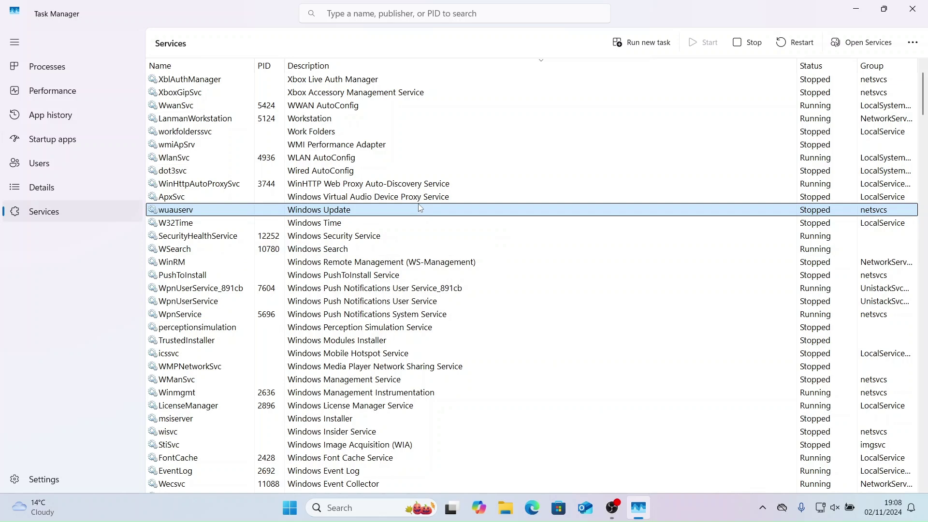
# Stop and restart Windows Update, open the Services console, and close Task Manager.
pyautogui.rightClick(353, 213)
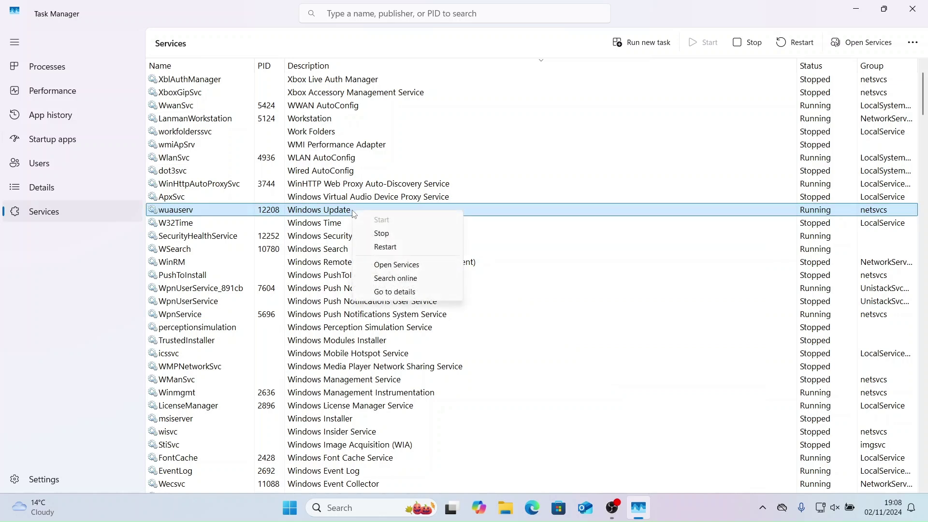
pyautogui.click(389, 233)
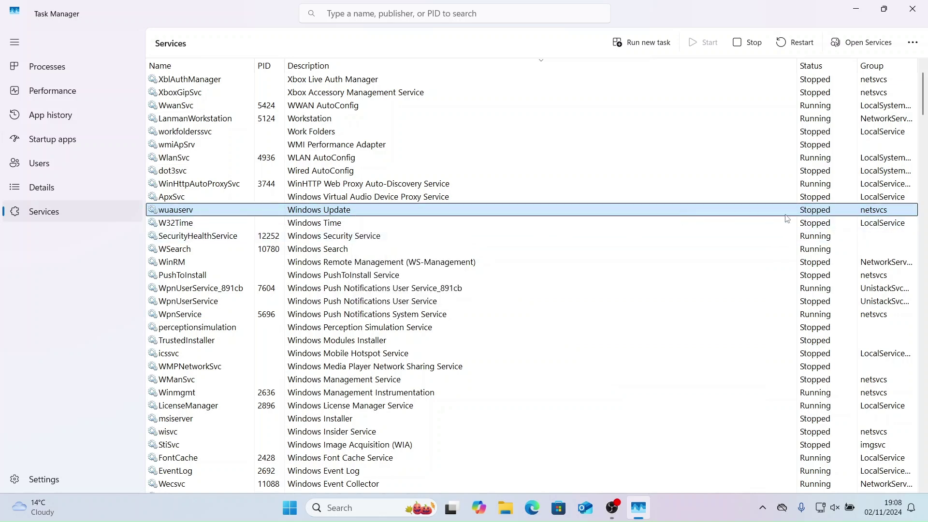
pyautogui.rightClick(363, 216)
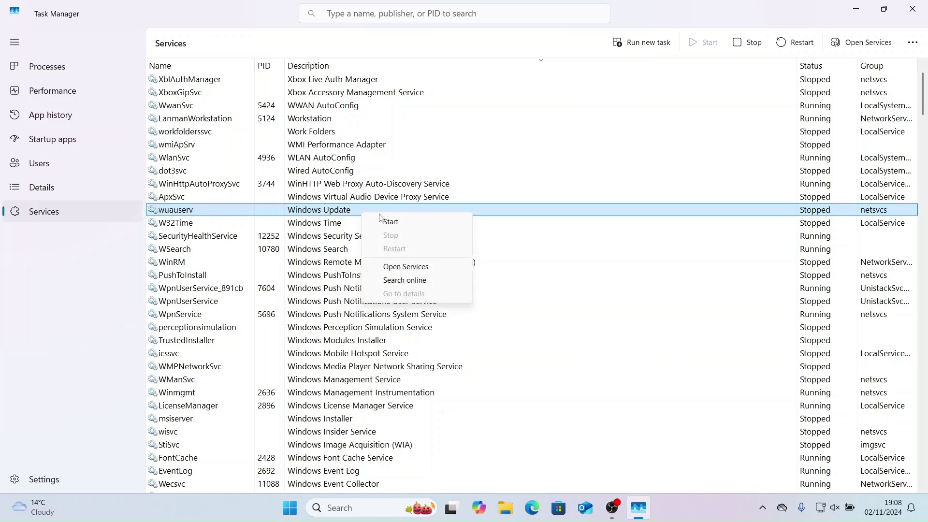
pyautogui.click(389, 222)
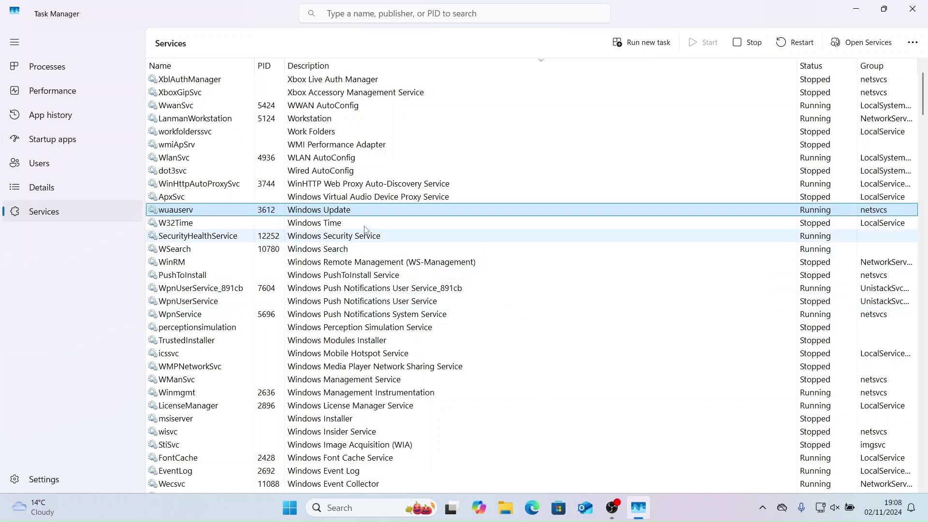
pyautogui.rightClick(347, 214)
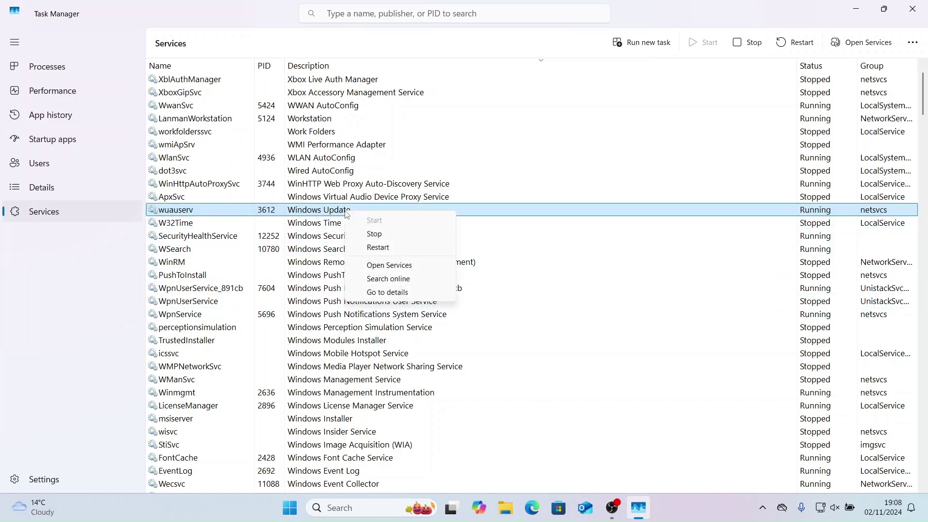
pyautogui.click(389, 265)
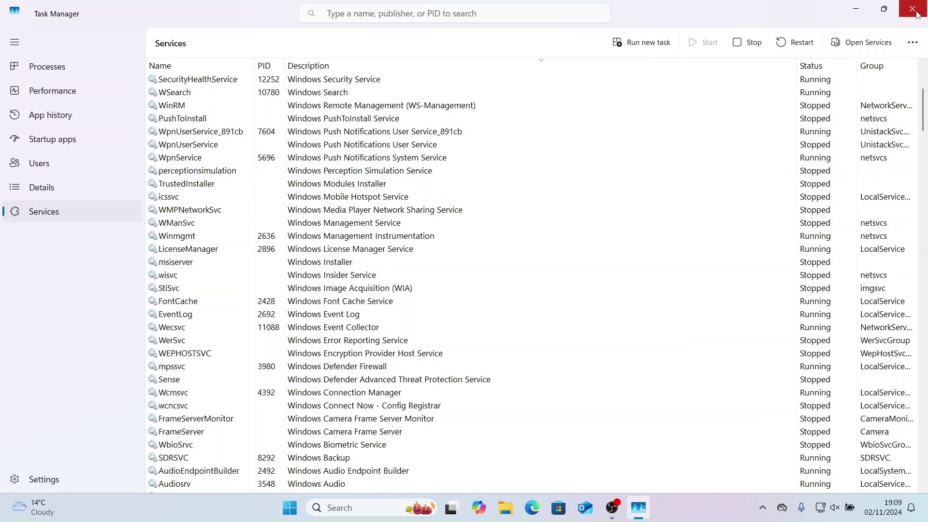
pyautogui.click(915, 11)
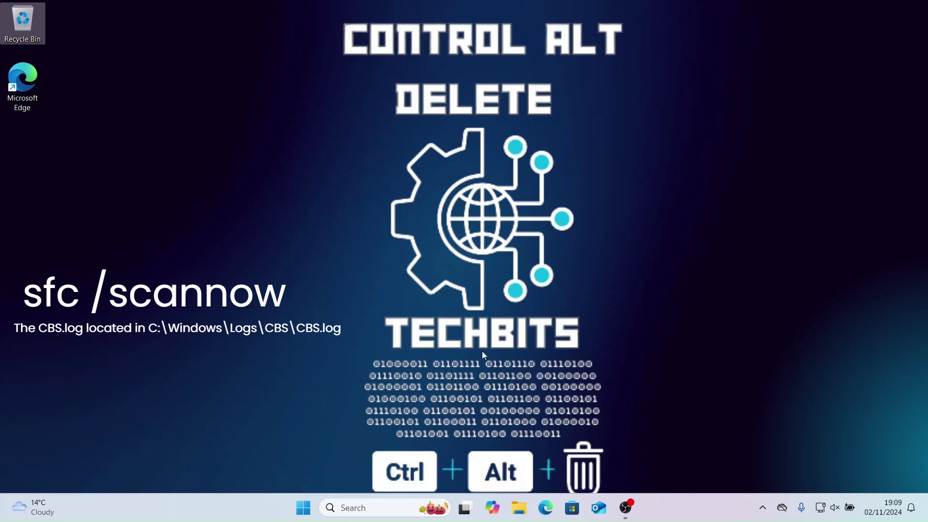
# Open Command Prompt as administrator and run sfc /scannow.
pyautogui.click(390, 511)
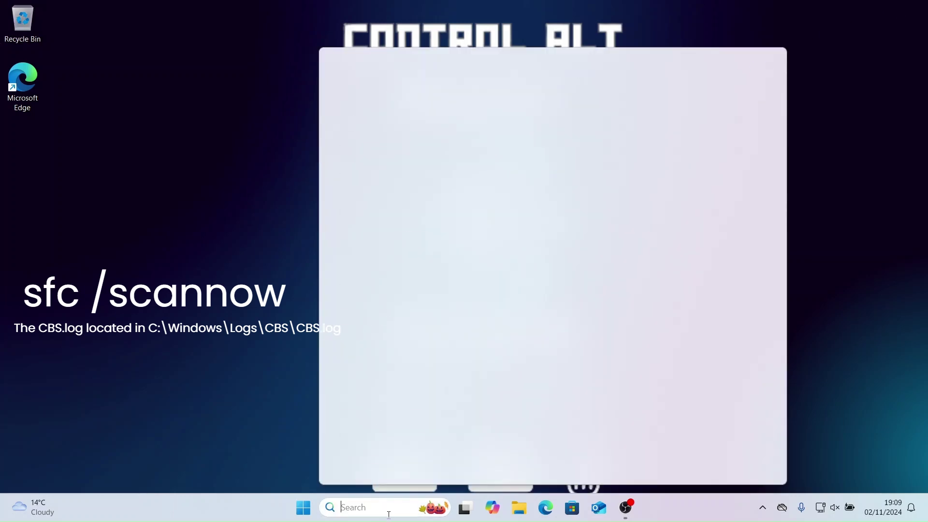
pyautogui.write('cmd')
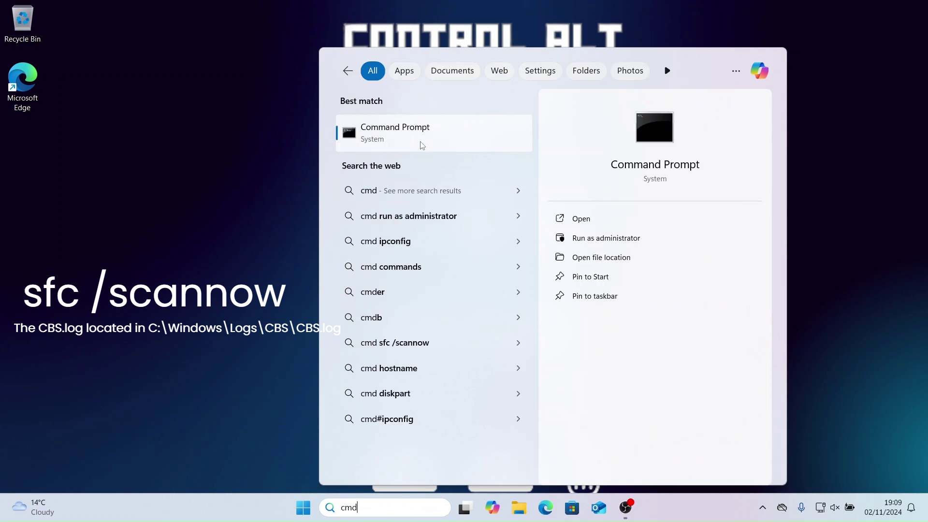
pyautogui.rightClick(424, 147)
pyautogui.click(461, 166)
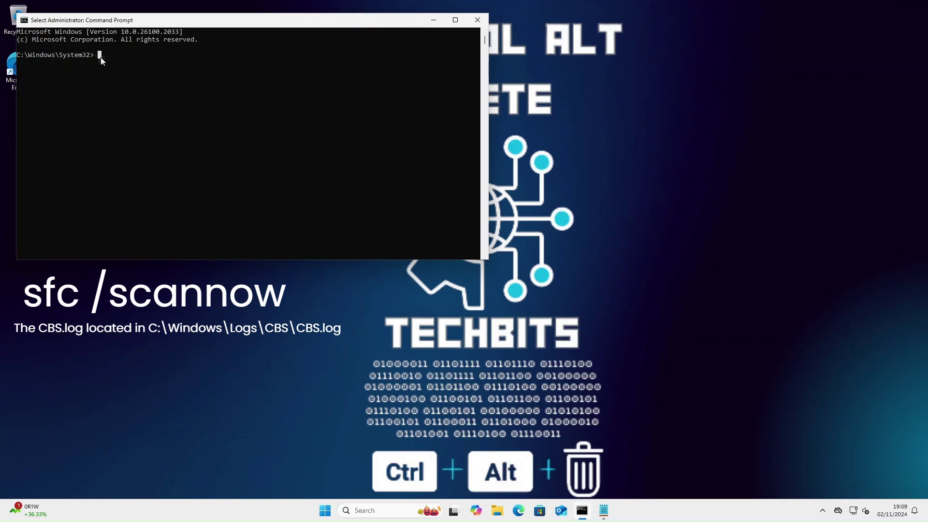
pyautogui.write('sfc /scanow')
pyautogui.press('BackSpace')
pyautogui.press('BackSpace')
pyautogui.write('now')
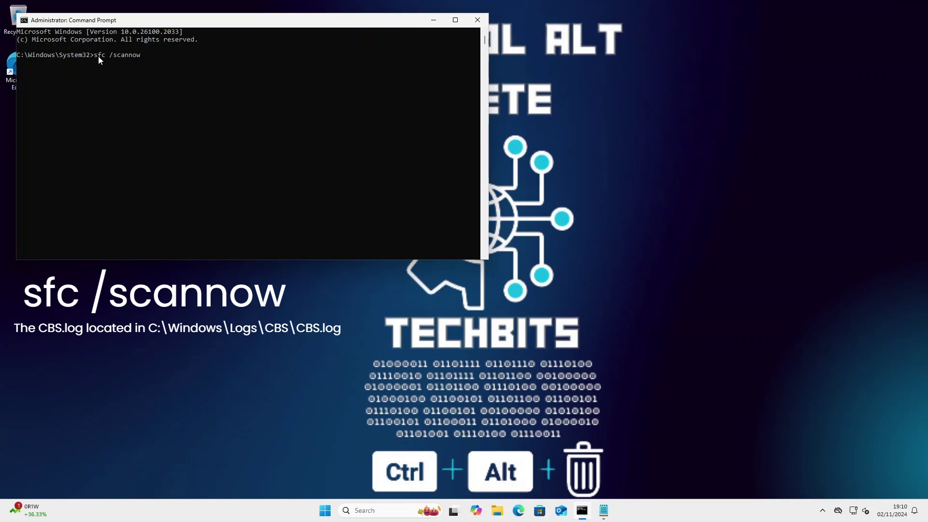
pyautogui.press('Return')
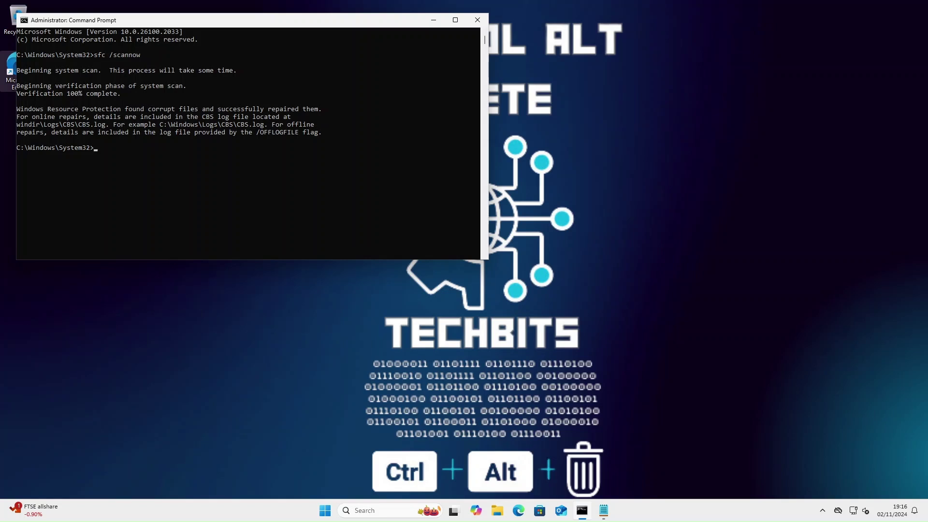
# Run DISM /Online /Cleanup-Image /RestoreHealth, then close Command Prompt.
pyautogui.rightClick(101, 147)
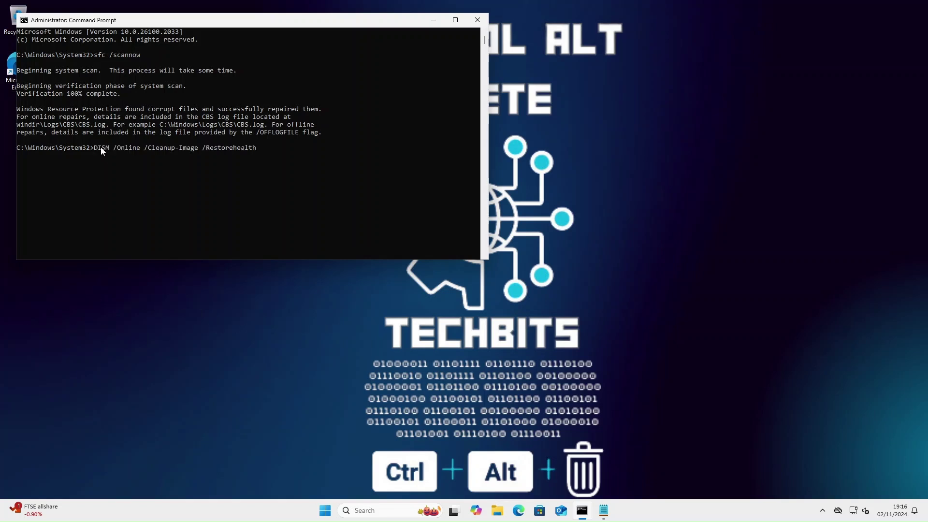
pyautogui.press('Return')
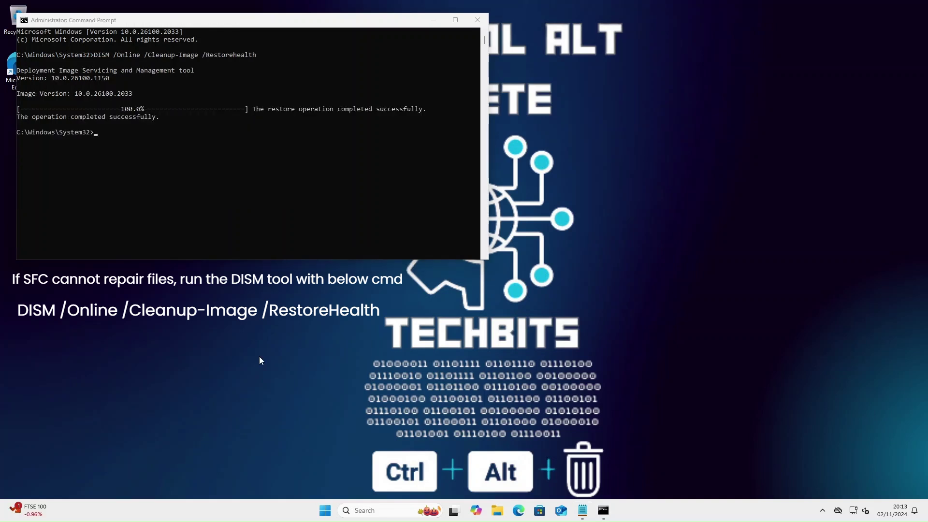
pyautogui.click(476, 21)
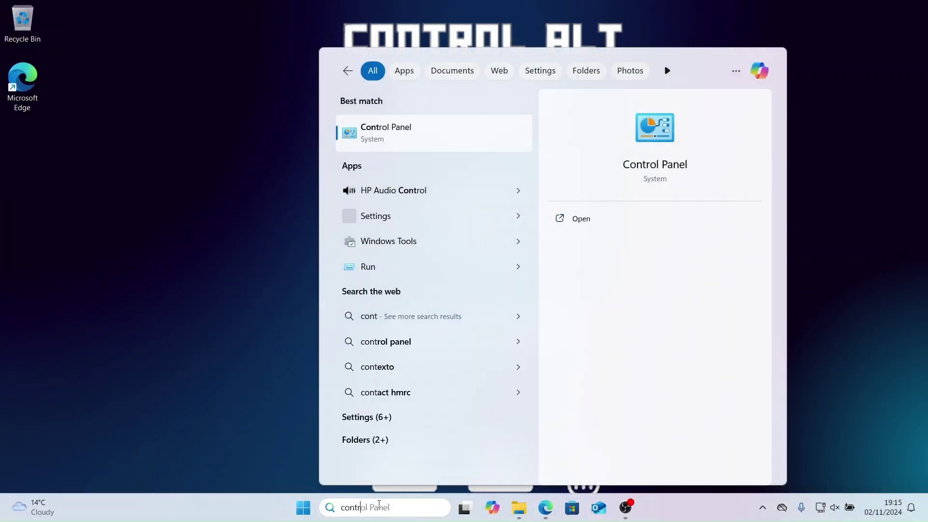
# Open Device Manager from Control Panel, maximize it, and expand Cameras and Network adapters.
pyautogui.write('rol')
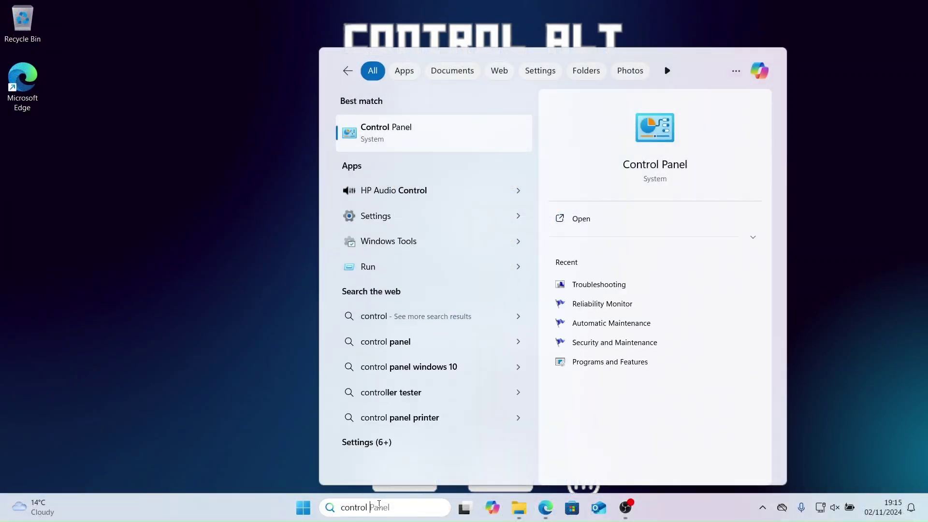
pyautogui.click(431, 149)
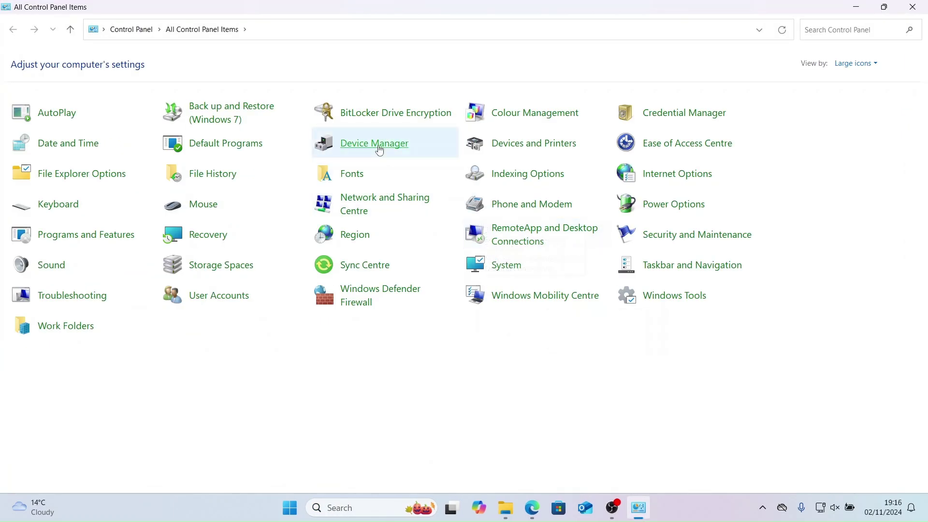
pyautogui.click(380, 144)
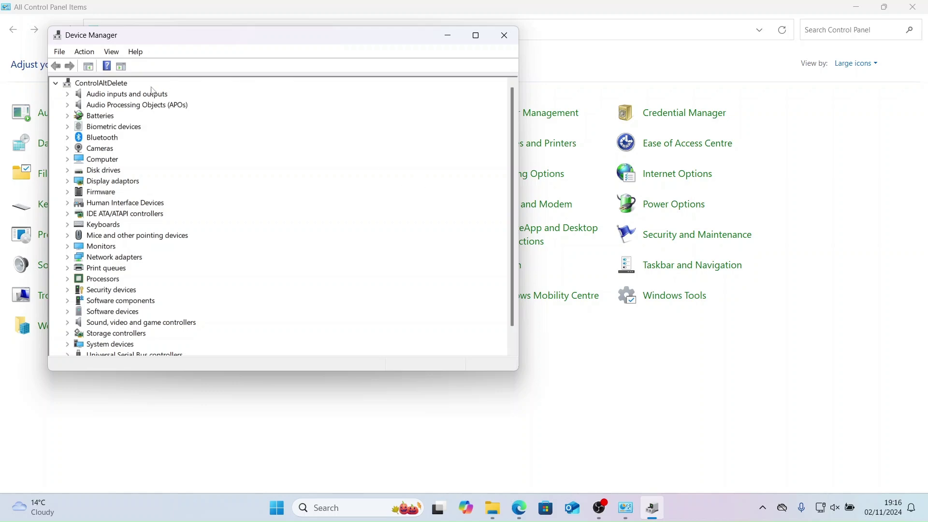
pyautogui.doubleClick(174, 41)
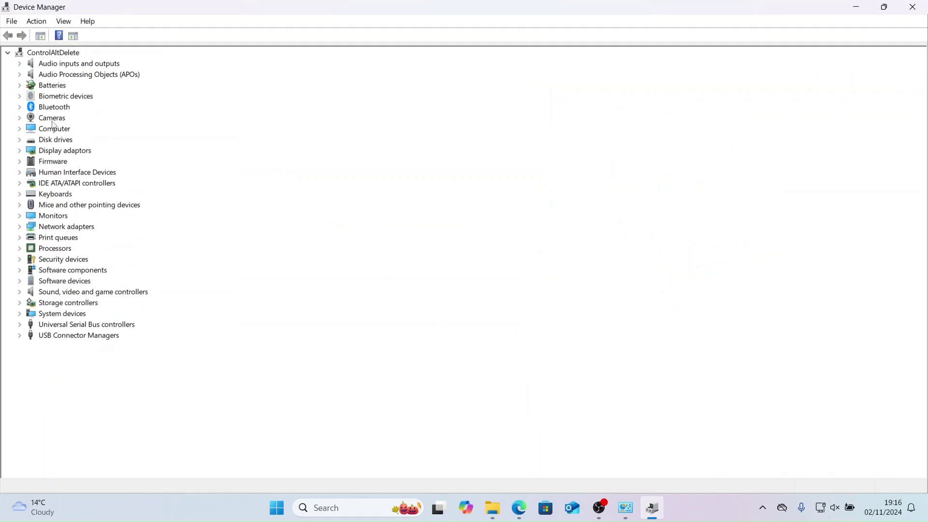
pyautogui.click(20, 119)
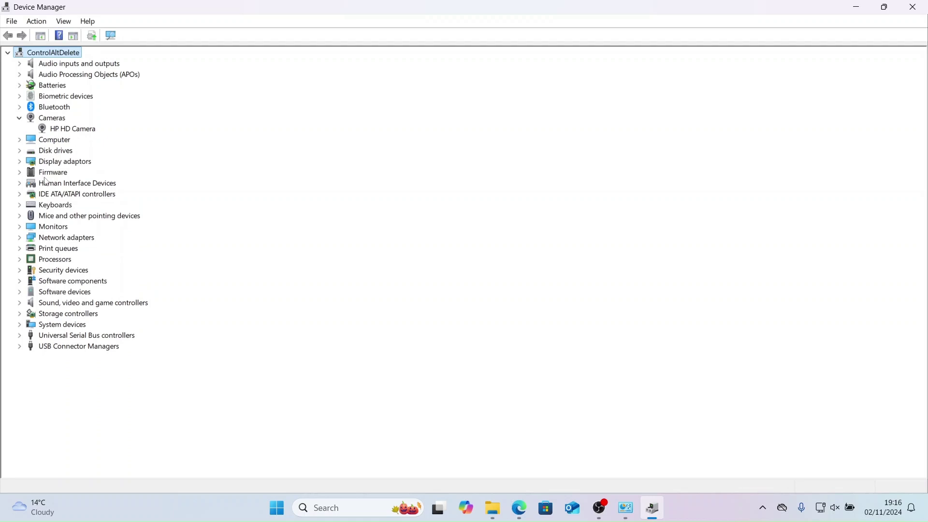
pyautogui.click(20, 239)
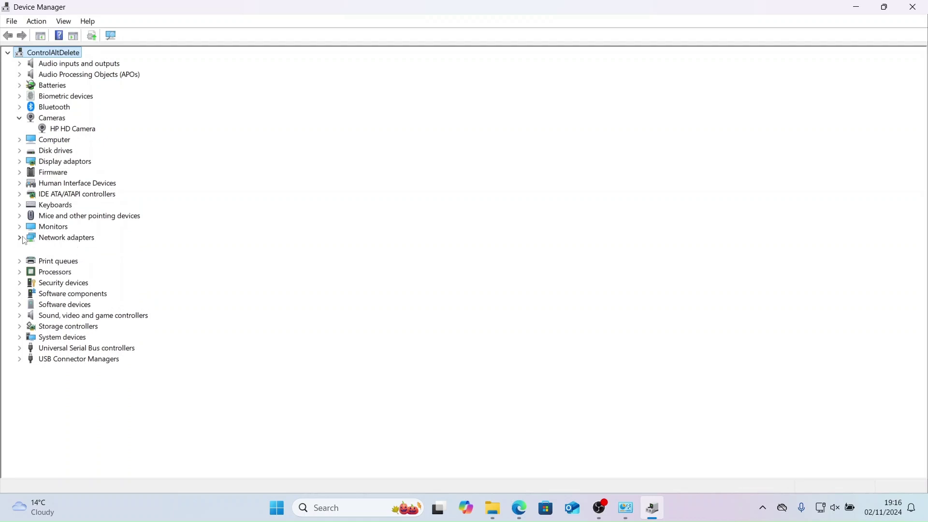
# Check the Realtek RTL8822CE adapter's driver details (dated 12/08/2021) and search automatically for a newer driver.
pyautogui.rightClick(100, 272)
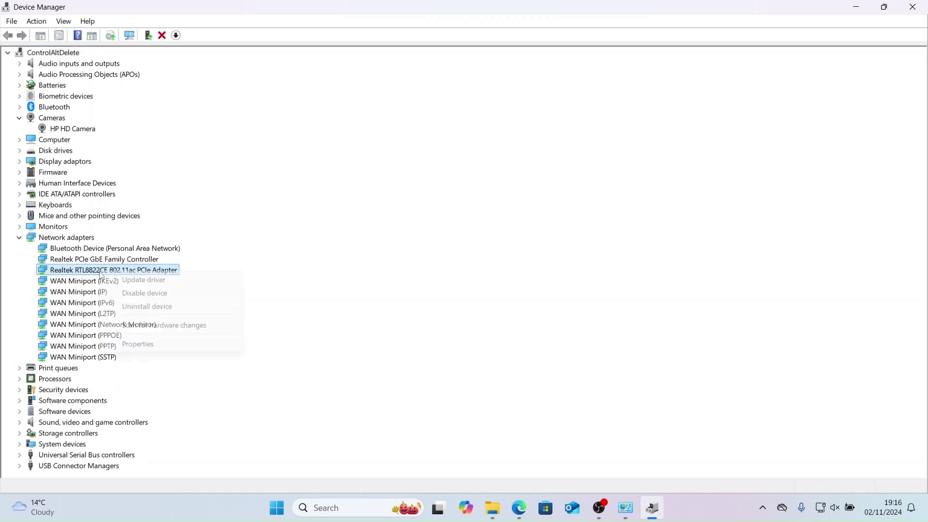
pyautogui.click(149, 345)
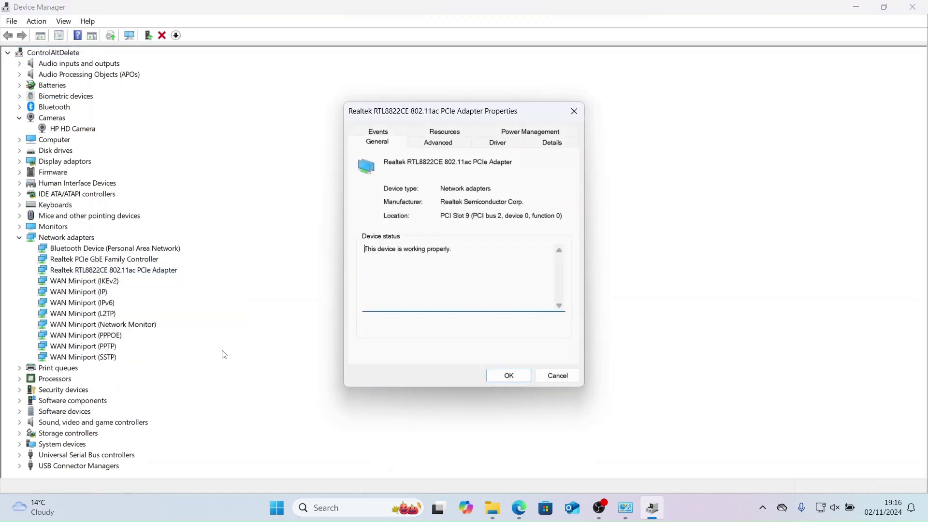
pyautogui.click(513, 146)
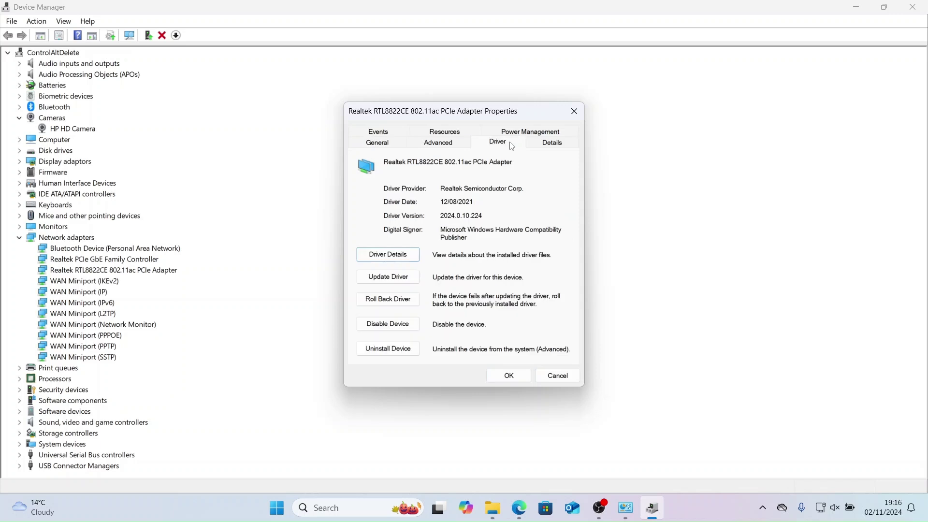
pyautogui.moveTo(479, 203); pyautogui.dragTo(428, 204)
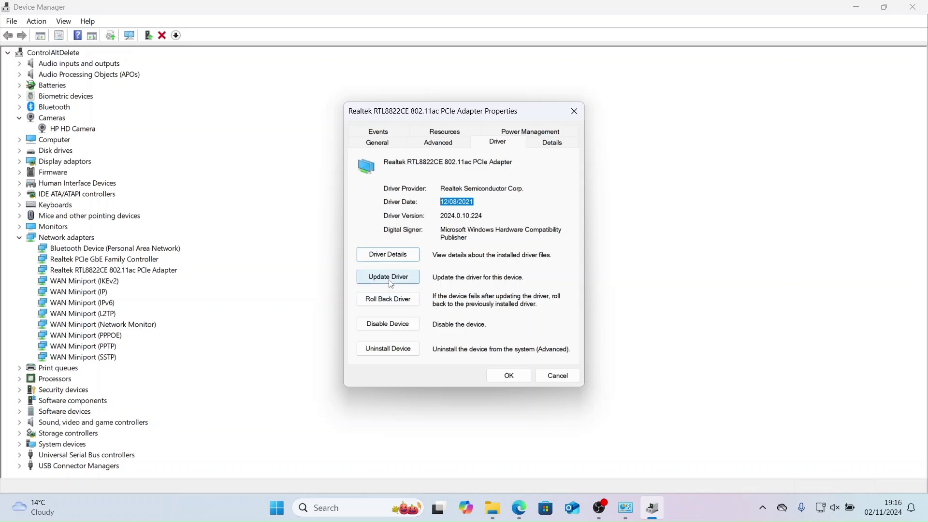
pyautogui.click(388, 260)
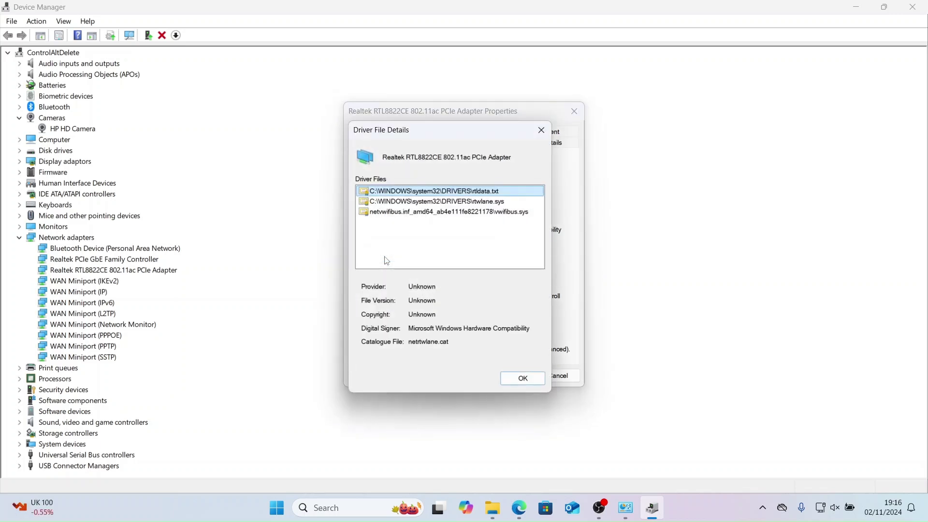
pyautogui.click(524, 378)
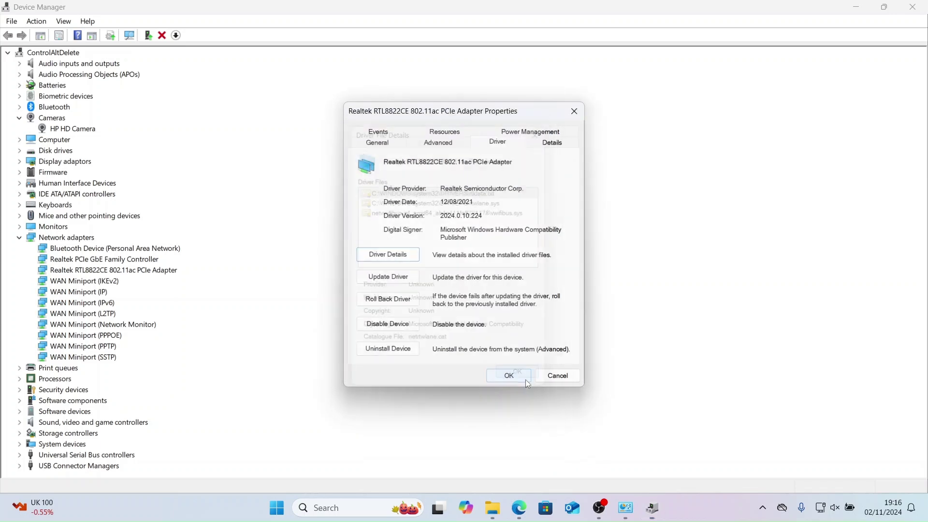
pyautogui.click(399, 281)
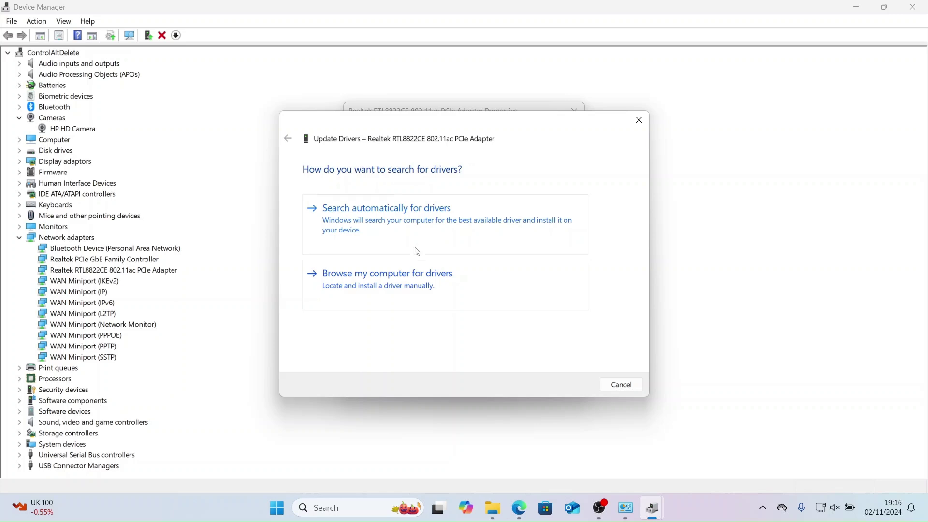
pyautogui.click(410, 227)
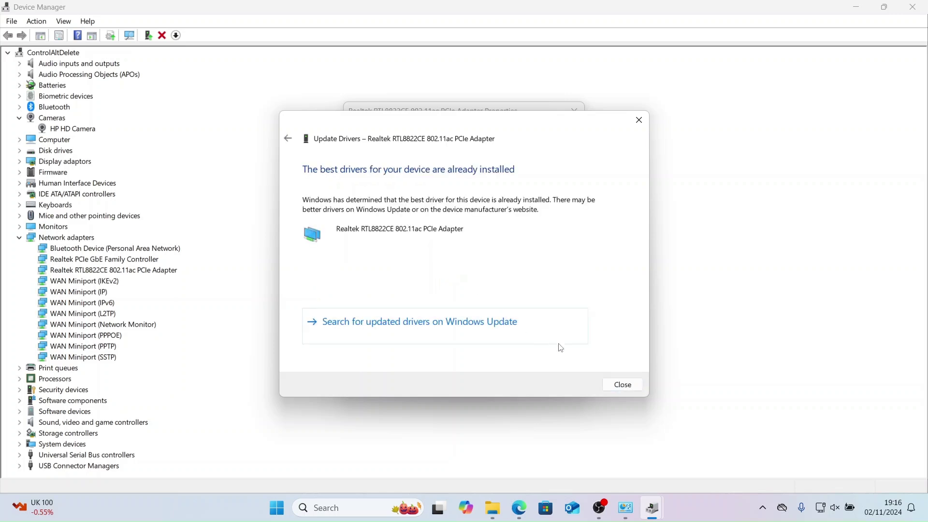
pyautogui.click(624, 385)
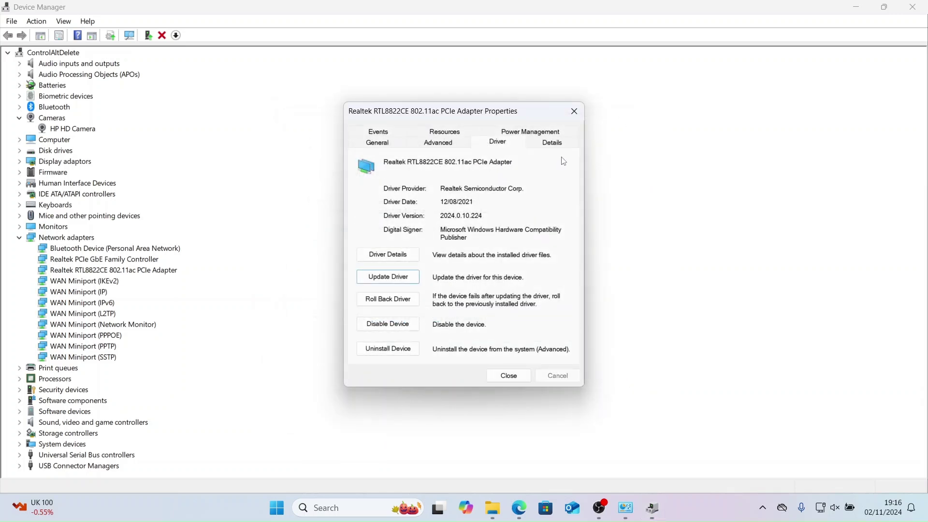
# Allow the adapter to wake the computer only by magic packet, then collapse Network adapters and expand Disk drives.
pyautogui.click(550, 133)
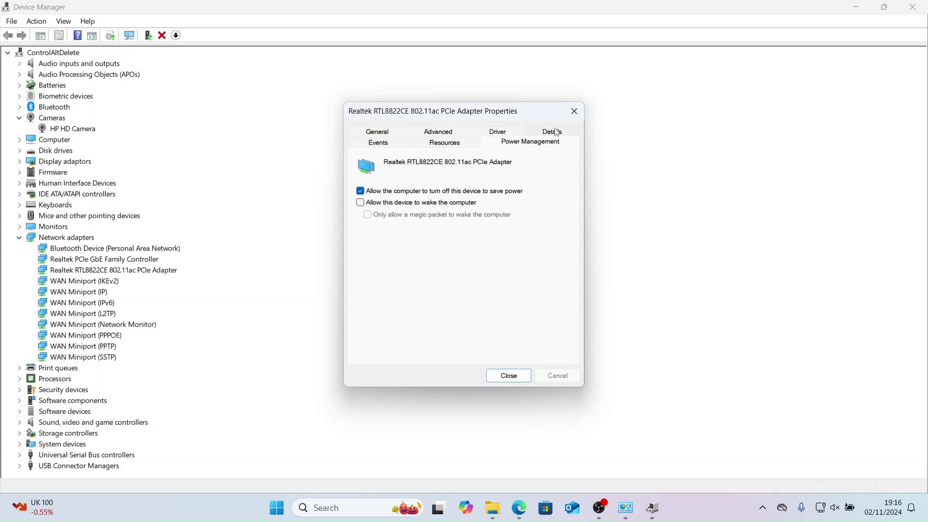
pyautogui.click(410, 204)
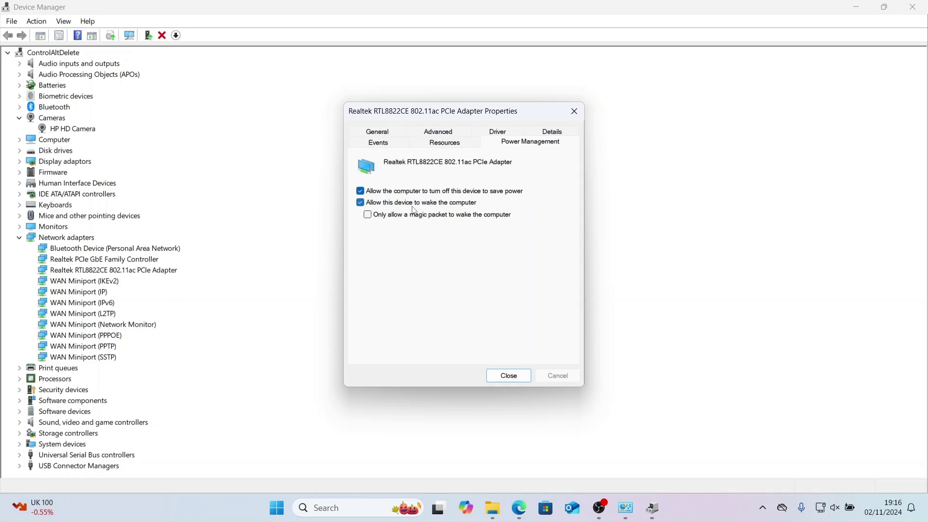
pyautogui.click(428, 217)
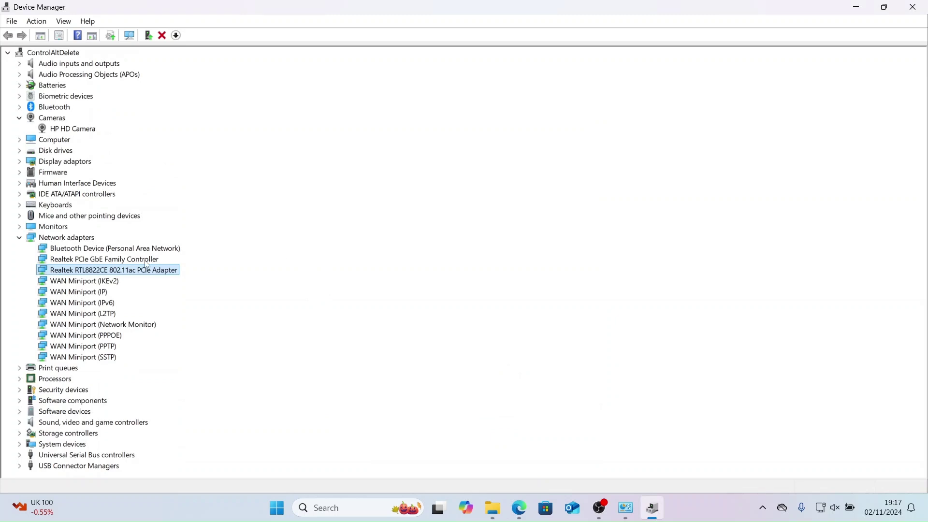
pyautogui.click(20, 238)
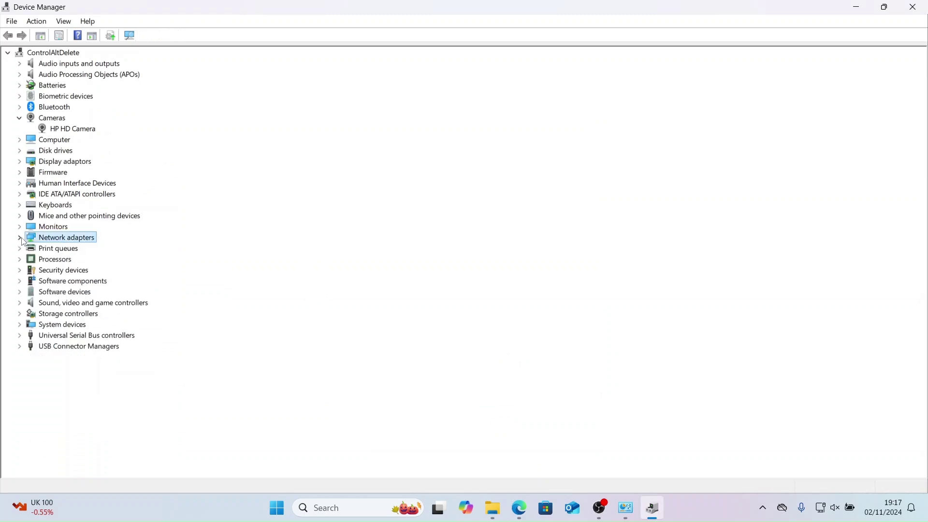
pyautogui.click(22, 152)
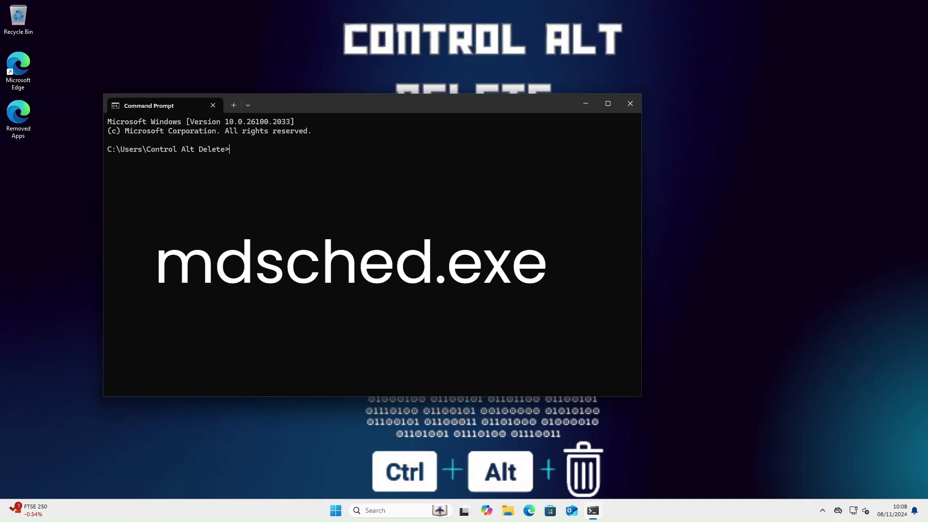
# Run mdsched.exe from Command Prompt to launch Windows Memory Diagnostic.
pyautogui.write('dsched.exe')
pyautogui.press('Return')
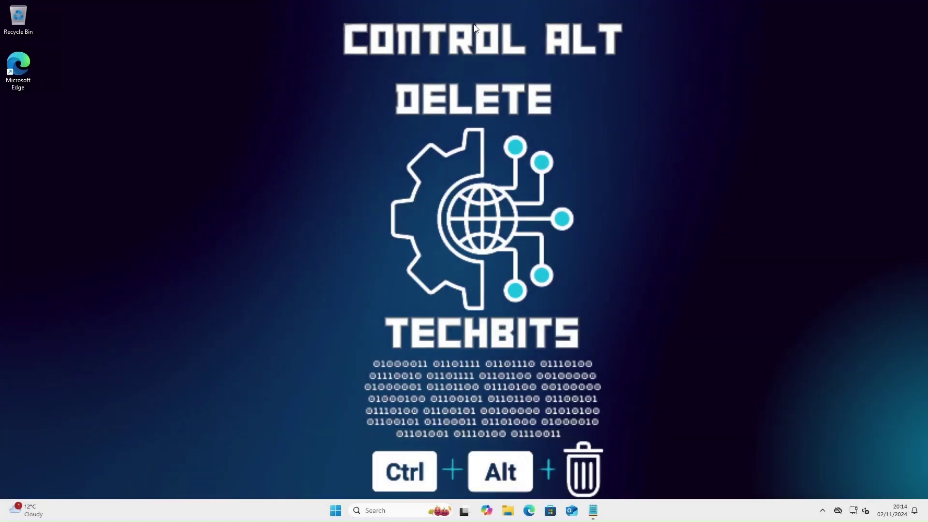
# Restart into the recovery environment from the Start menu and go to Troubleshoot > Advanced options.
pyautogui.rightClick(337, 509)
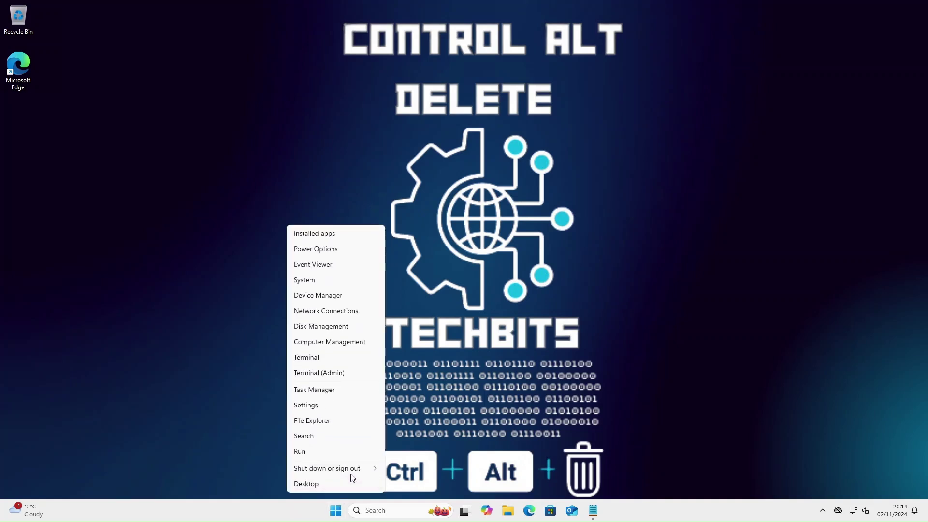
pyautogui.moveTo(357, 469)
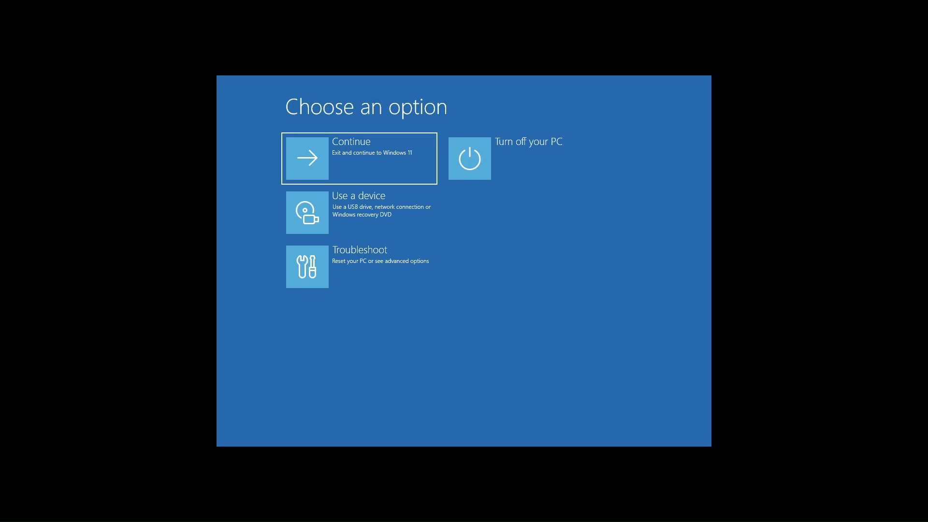
pyautogui.click(317, 281)
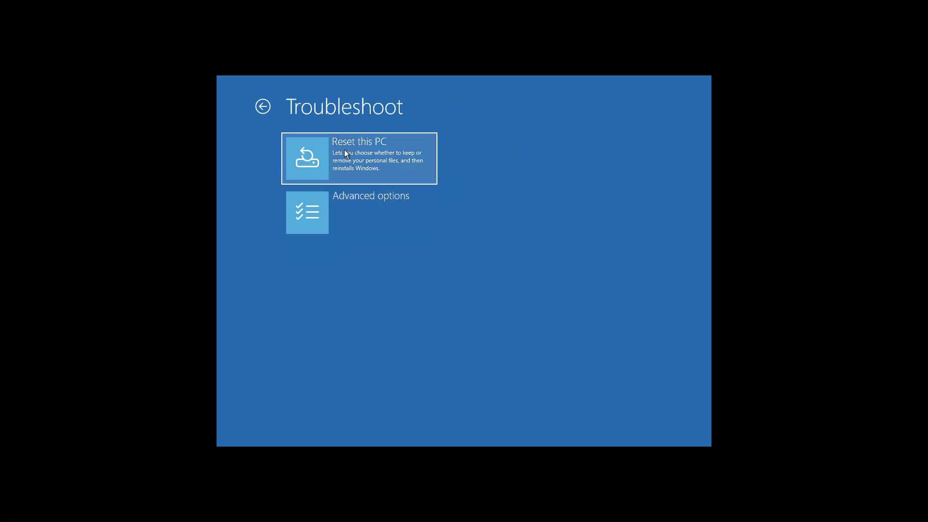
pyautogui.click(346, 210)
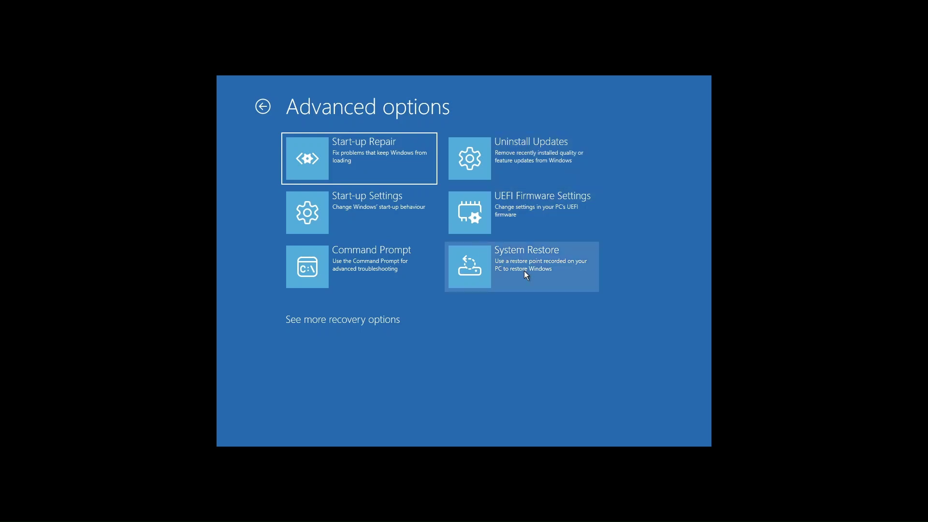
# Reveal System Image Recovery via more recovery options, then return to Troubleshoot and choose Reset this PC.
pyautogui.click(361, 319)
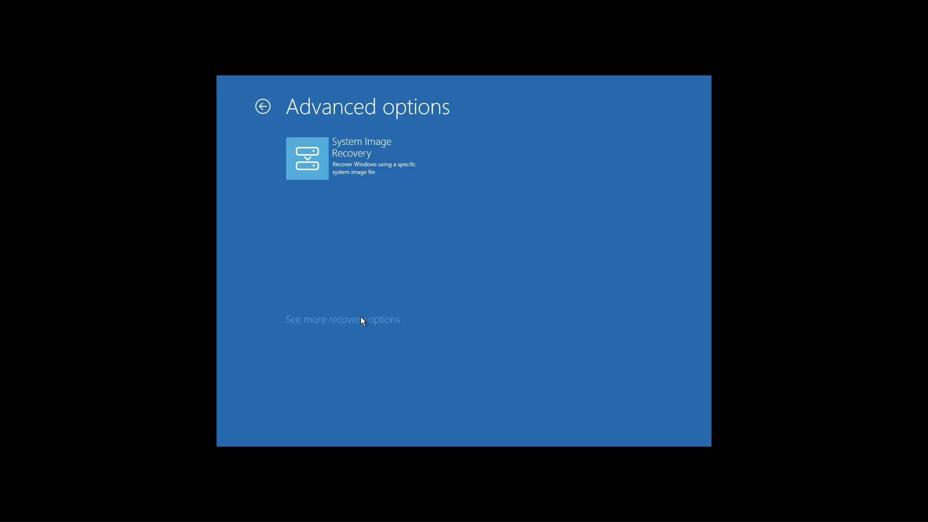
pyautogui.click(262, 107)
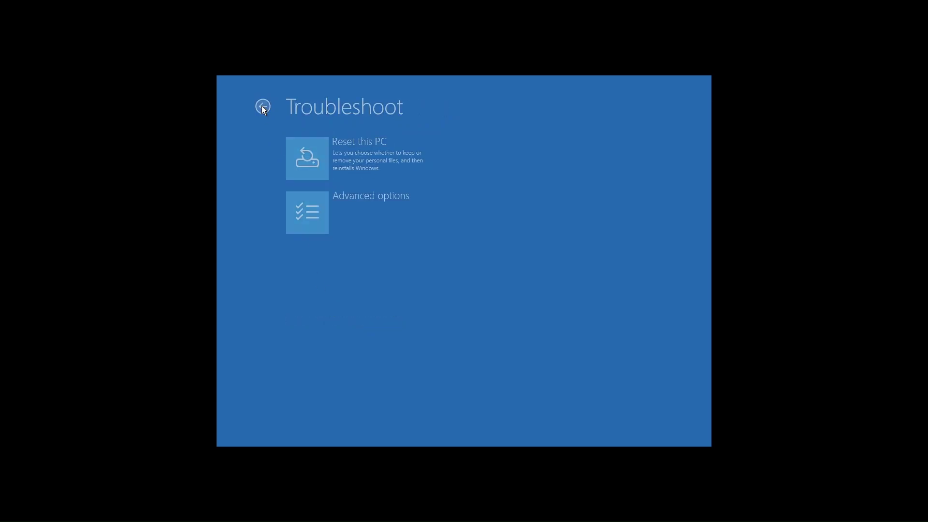
pyautogui.click(373, 161)
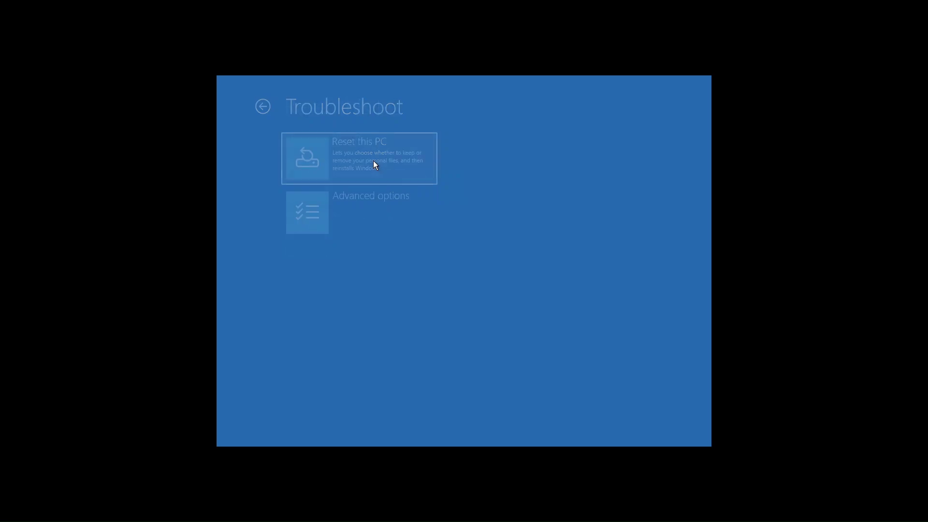